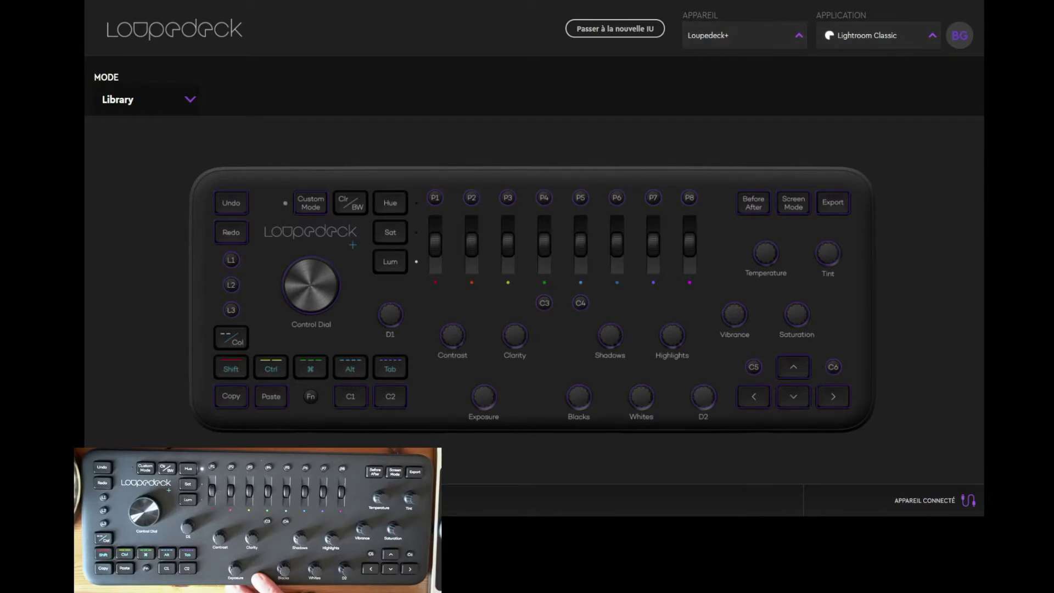
Step: Switch the Loupedeck profile to Capture One, then back to Lightroom Classic
{"action": "left_click", "coordinate": [905, 42]}
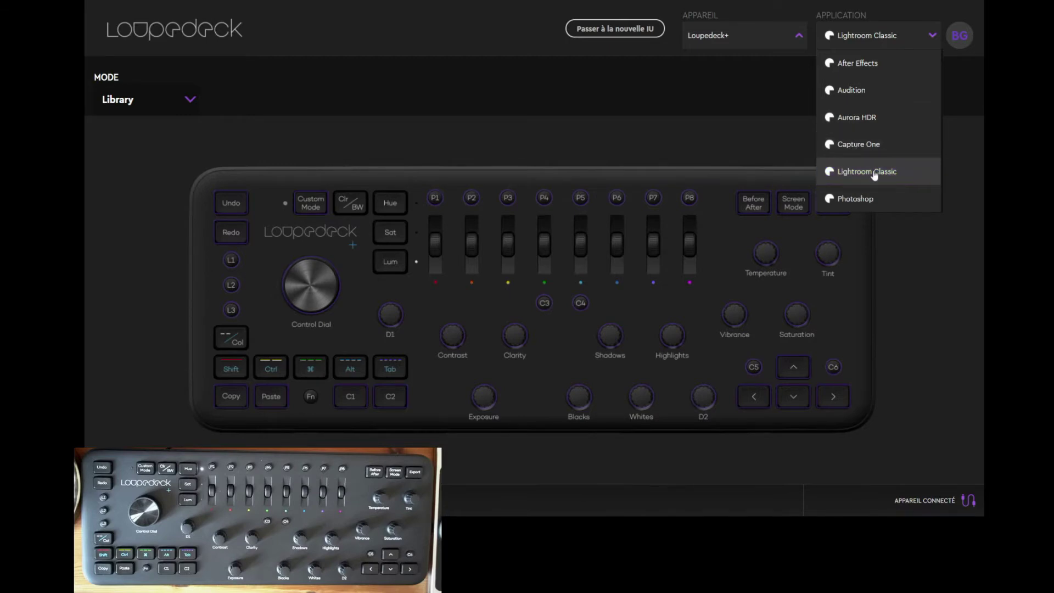
{"action": "left_click", "coordinate": [910, 184]}
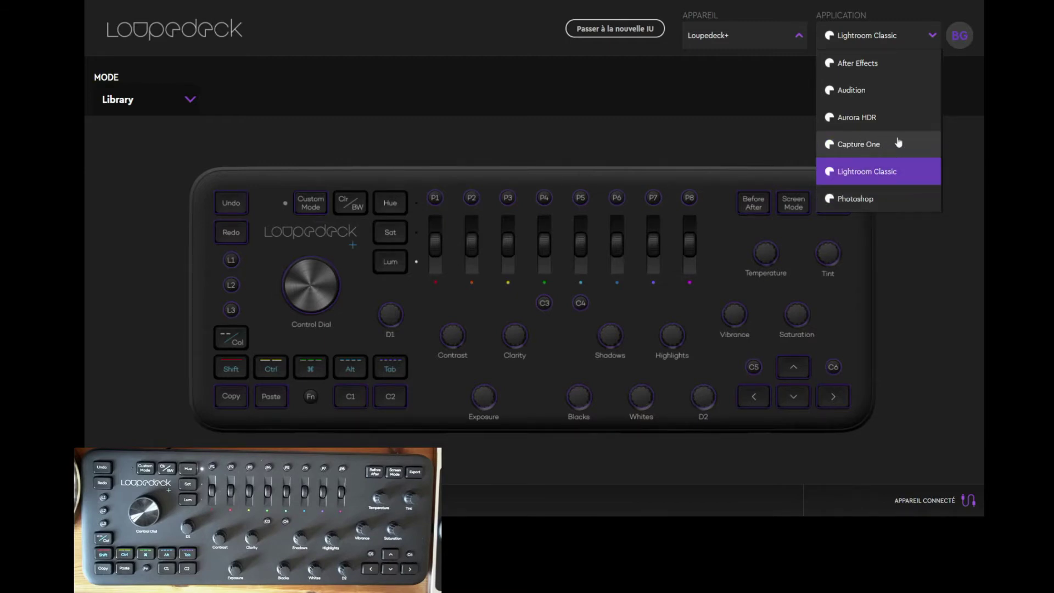
{"action": "left_click", "coordinate": [863, 145]}
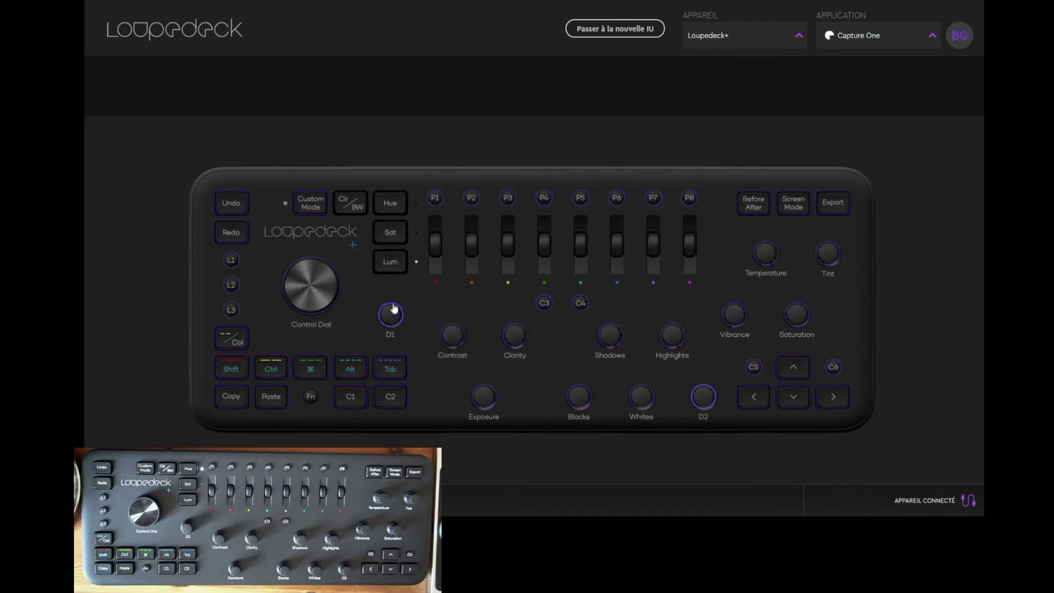
{"action": "left_click", "coordinate": [881, 36]}
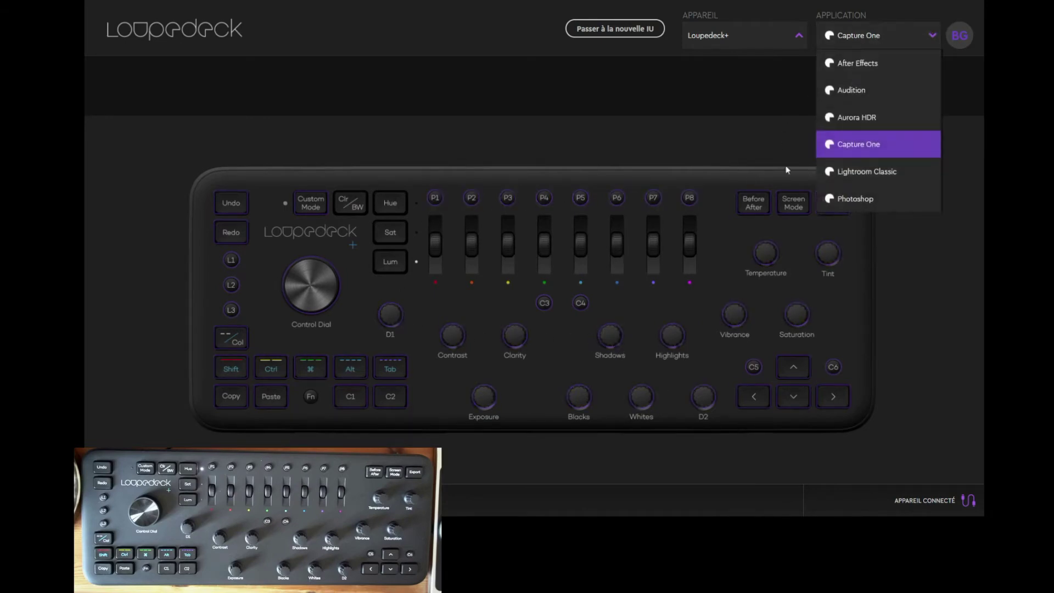
{"action": "left_click", "coordinate": [865, 174]}
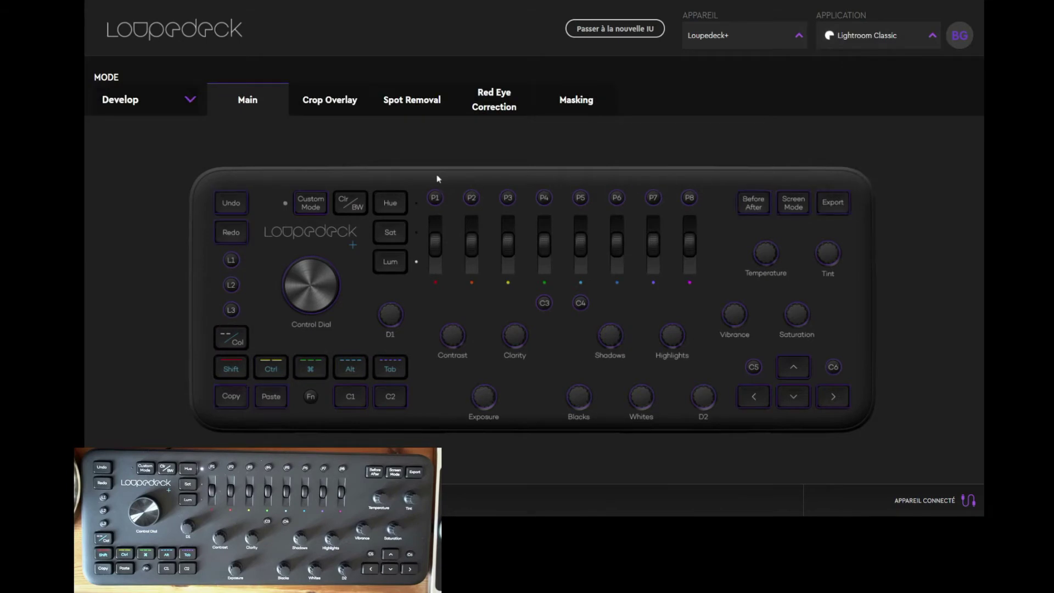
Step: Preview the Crop Overlay, Spot Removal, Main and Library layouts, then switch to Photoshop
{"action": "left_click", "coordinate": [338, 107]}
{"action": "left_click", "coordinate": [418, 102]}
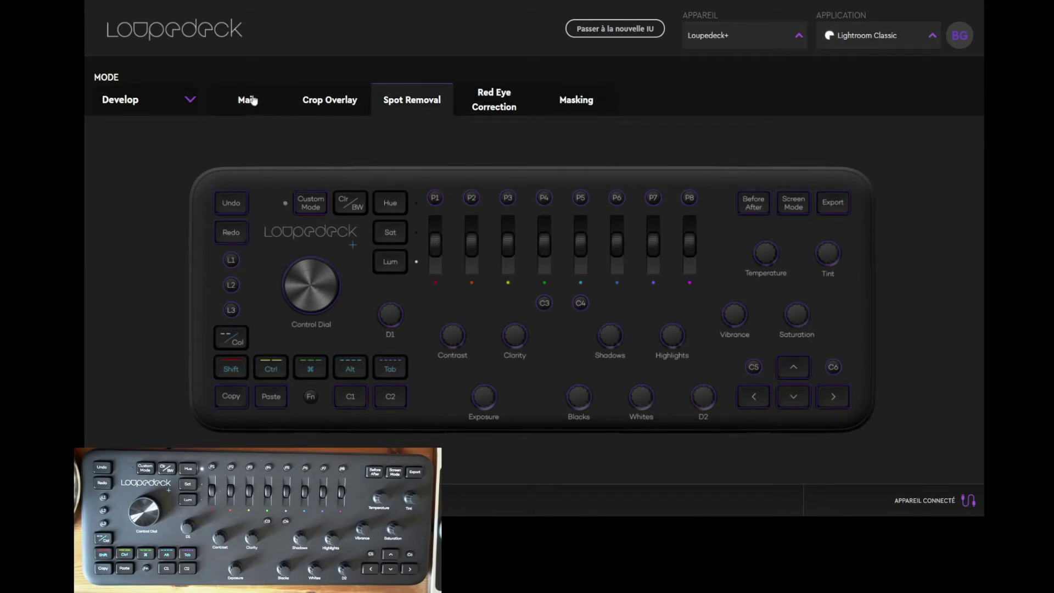
{"action": "left_click", "coordinate": [250, 100]}
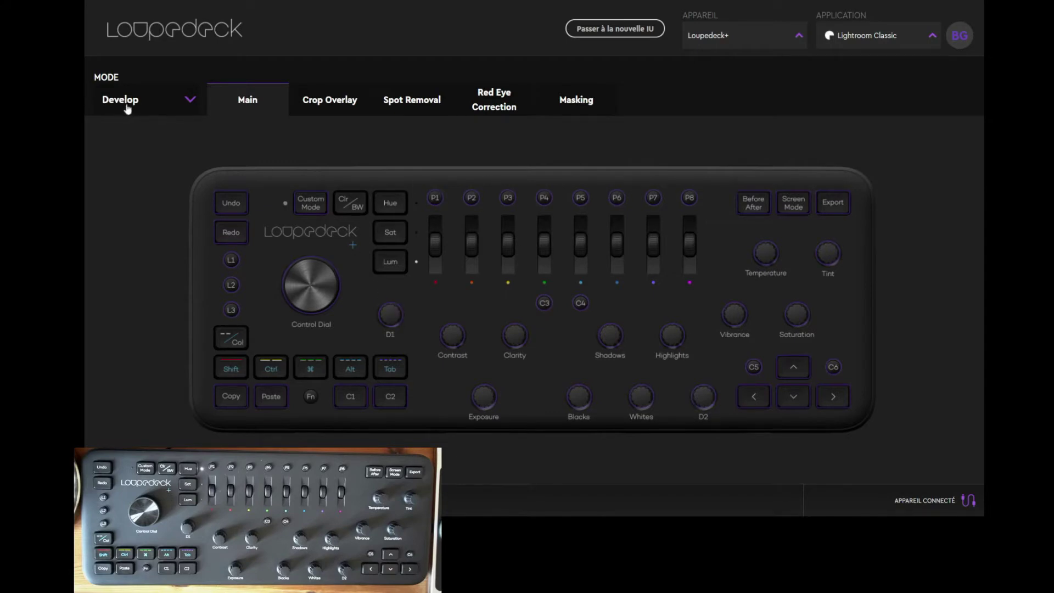
{"action": "left_click", "coordinate": [150, 105]}
{"action": "left_click", "coordinate": [118, 158]}
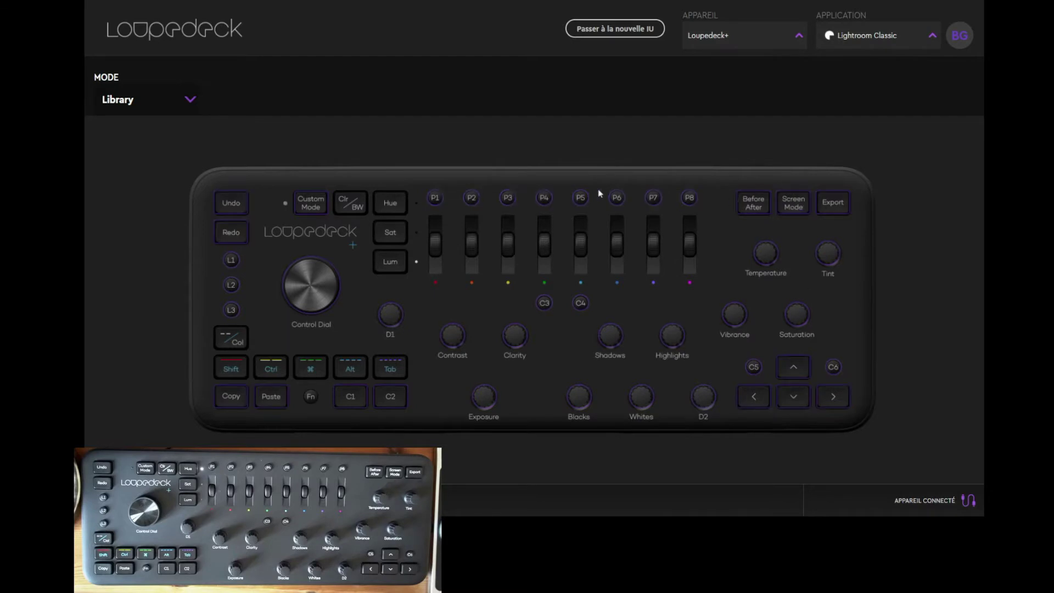
{"action": "left_click", "coordinate": [867, 43]}
{"action": "left_click", "coordinate": [852, 200]}
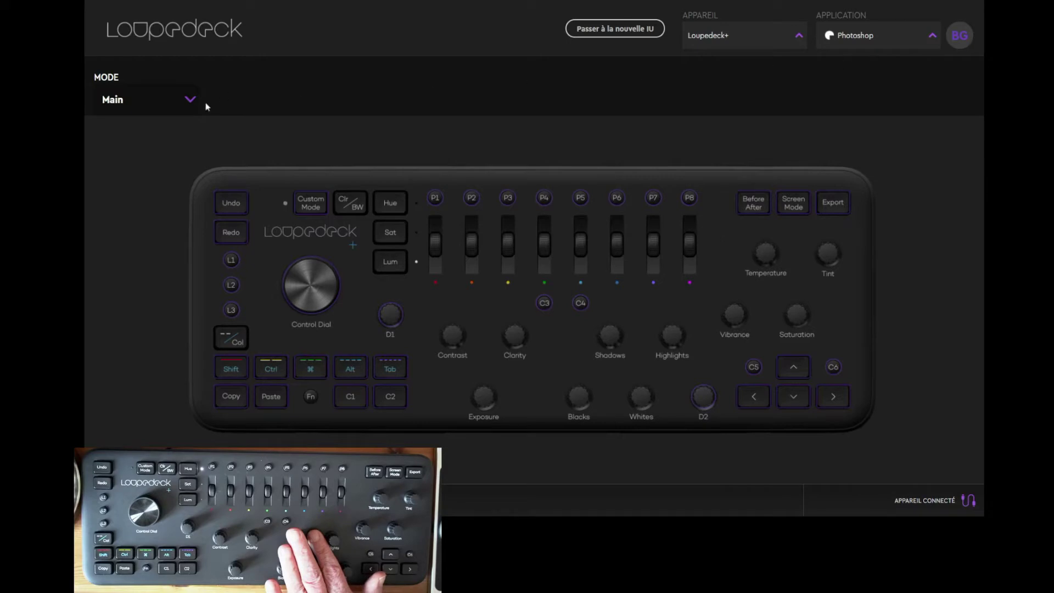
Step: Show Photoshop's Camera Raw layout, then return to the Lightroom Classic profile
{"action": "left_click", "coordinate": [191, 100]}
{"action": "left_click", "coordinate": [122, 132]}
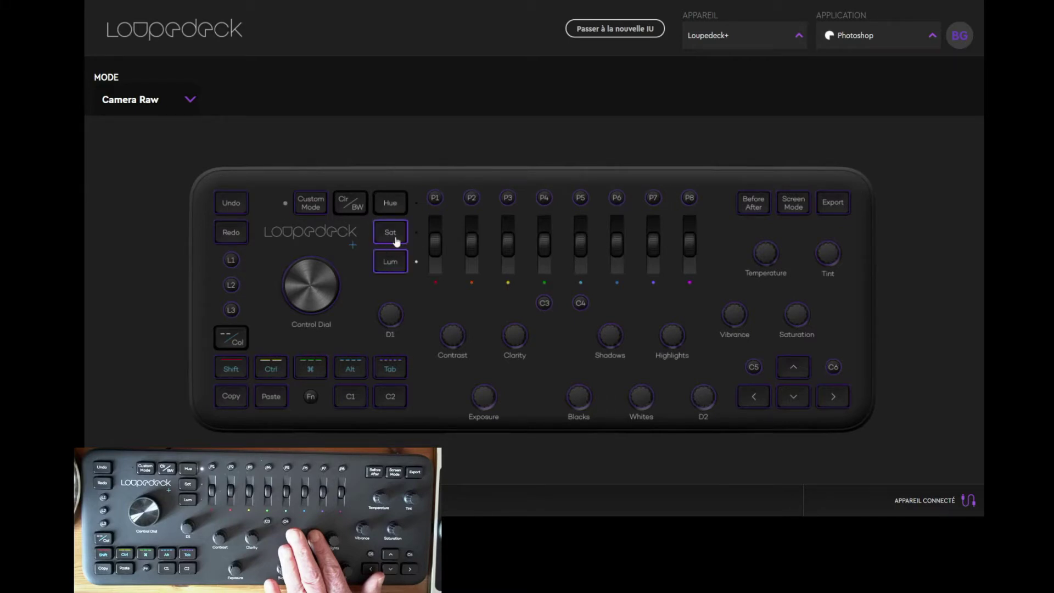
{"action": "left_click", "coordinate": [895, 31]}
{"action": "left_click", "coordinate": [855, 172]}
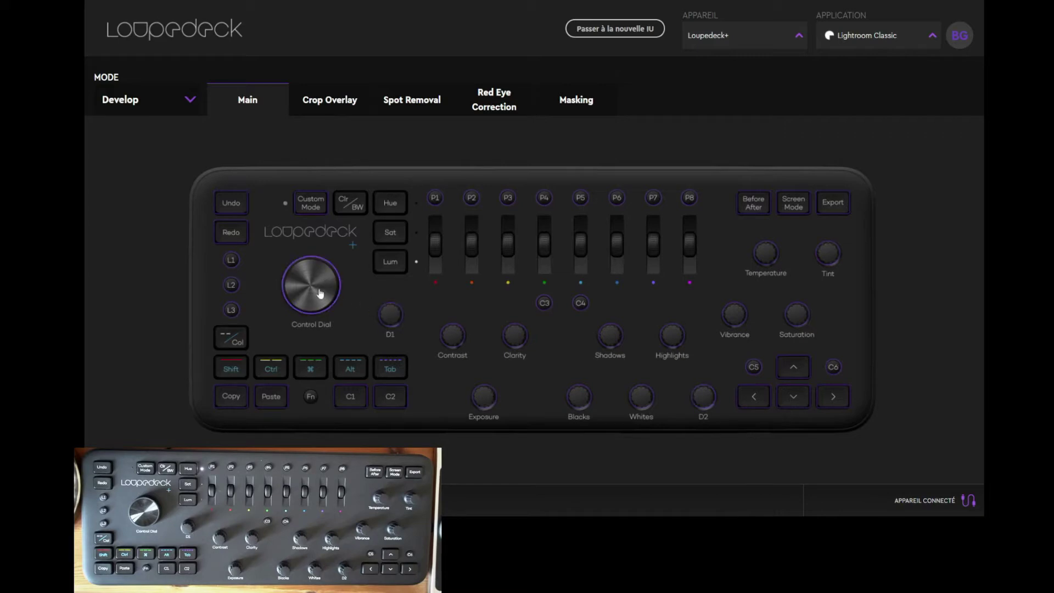
{"action": "left_click", "coordinate": [320, 287]}
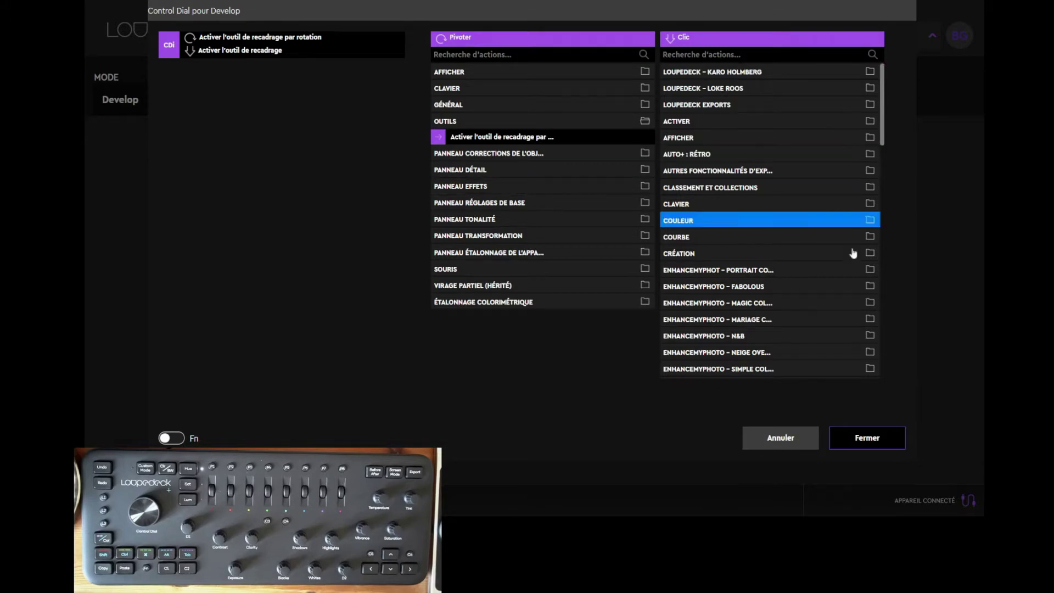
{"action": "left_click", "coordinate": [873, 450]}
{"action": "left_click", "coordinate": [147, 103]}
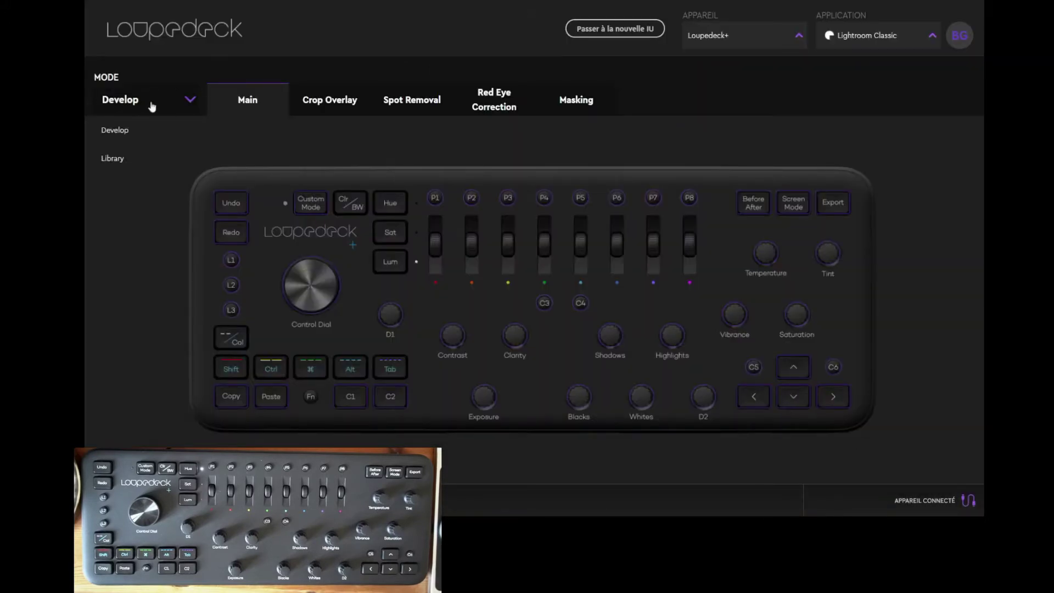
{"action": "left_click", "coordinate": [124, 156]}
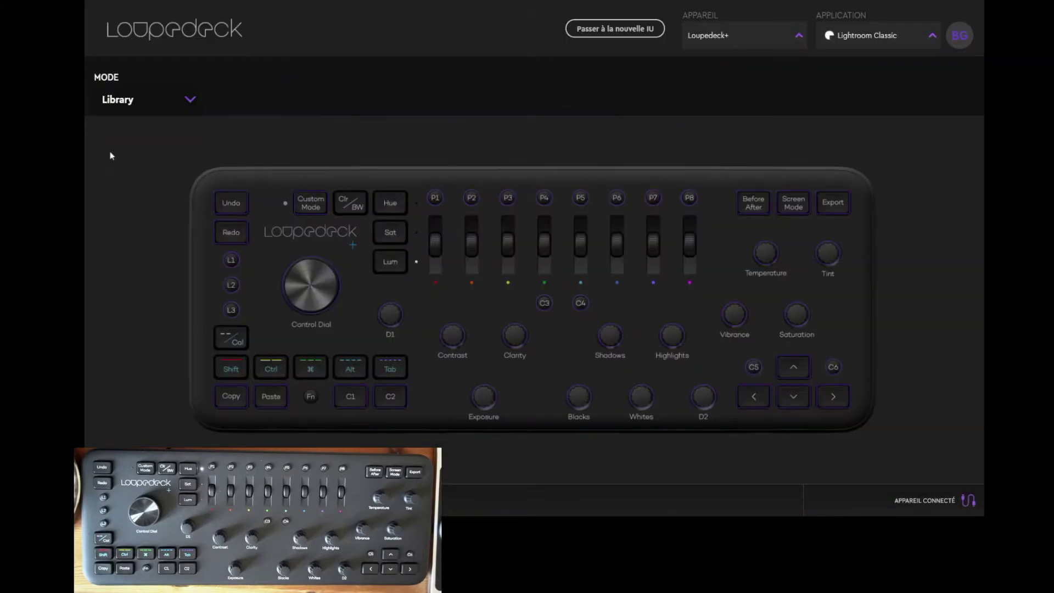
{"action": "left_click", "coordinate": [317, 280]}
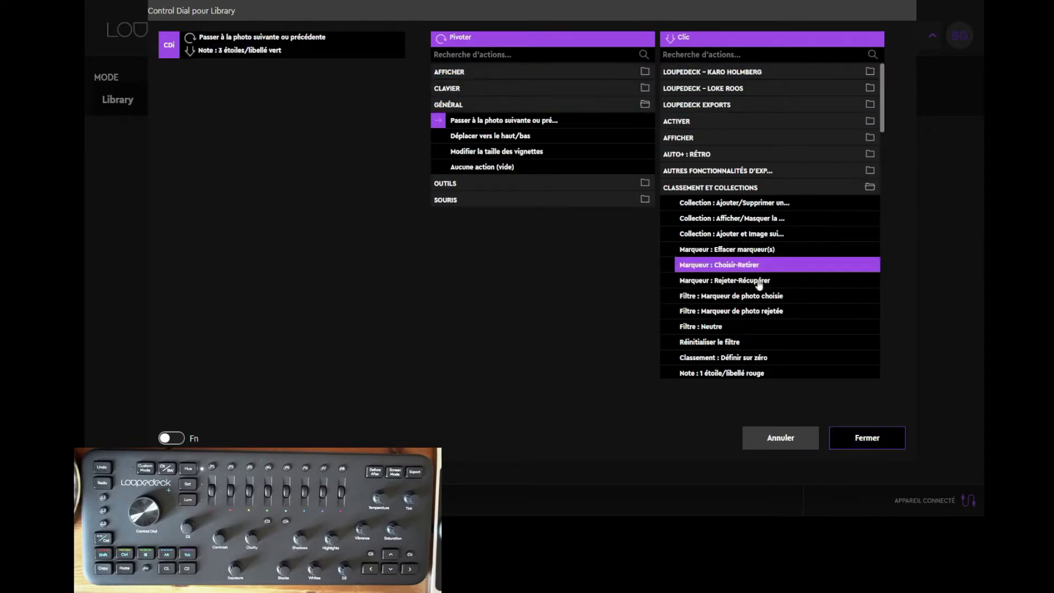
{"action": "scroll", "coordinate": [776, 324], "scroll_direction": "down", "scroll_amount": 3}
{"action": "scroll", "coordinate": [777, 324], "scroll_direction": "down", "scroll_amount": 3}
{"action": "scroll", "coordinate": [776, 324], "scroll_direction": "down", "scroll_amount": 5}
{"action": "scroll", "coordinate": [778, 326], "scroll_direction": "down", "scroll_amount": 5}
{"action": "scroll", "coordinate": [777, 326], "scroll_direction": "up", "scroll_amount": 3}
{"action": "scroll", "coordinate": [778, 326], "scroll_direction": "up", "scroll_amount": 10}
{"action": "scroll", "coordinate": [779, 322], "scroll_direction": "up", "scroll_amount": 5}
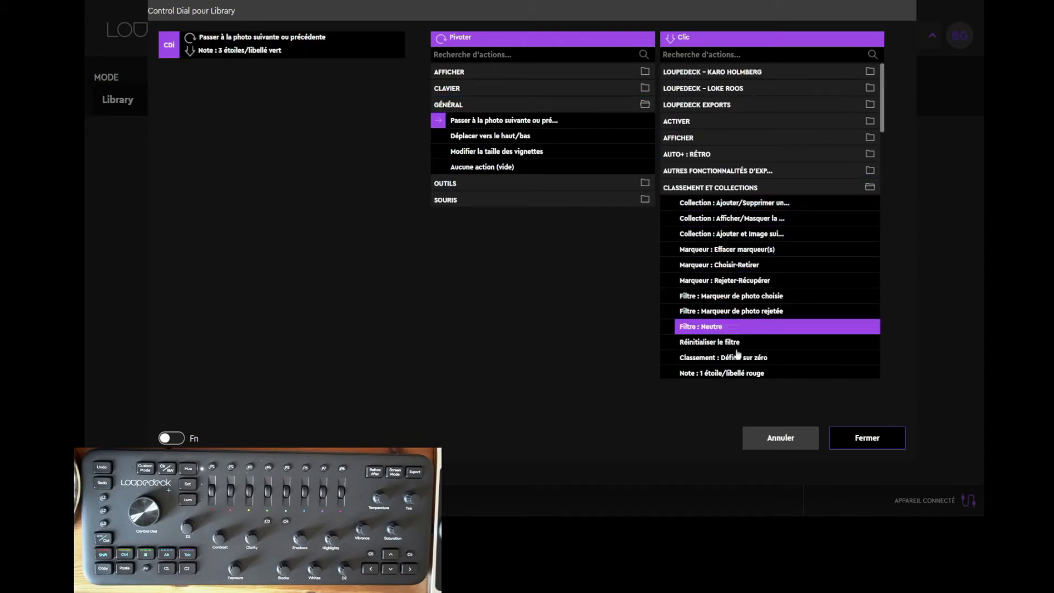
{"action": "left_click", "coordinate": [859, 438]}
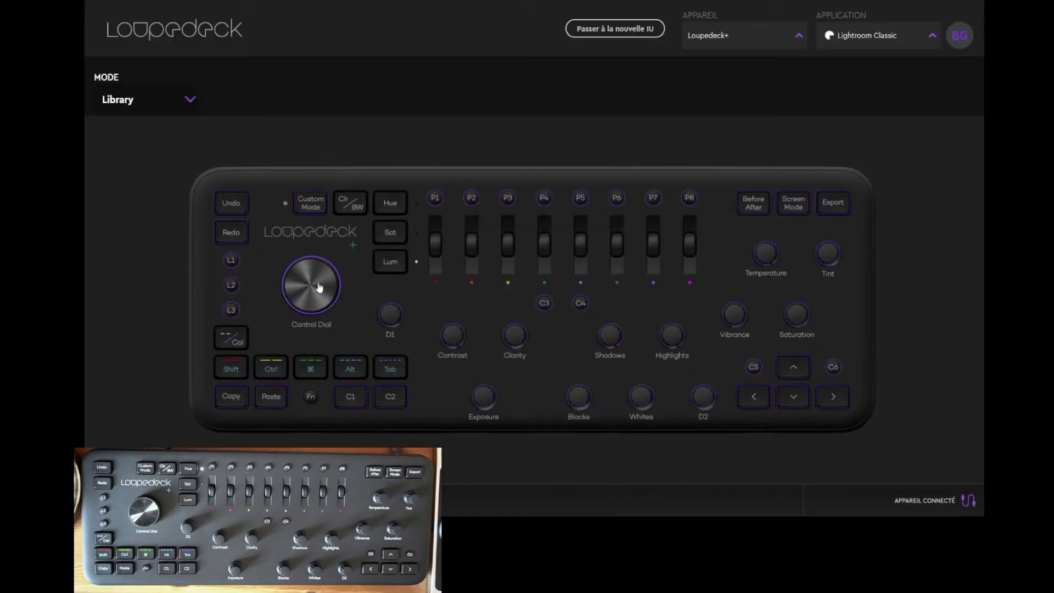
{"action": "left_click", "coordinate": [116, 104]}
{"action": "left_click", "coordinate": [121, 130]}
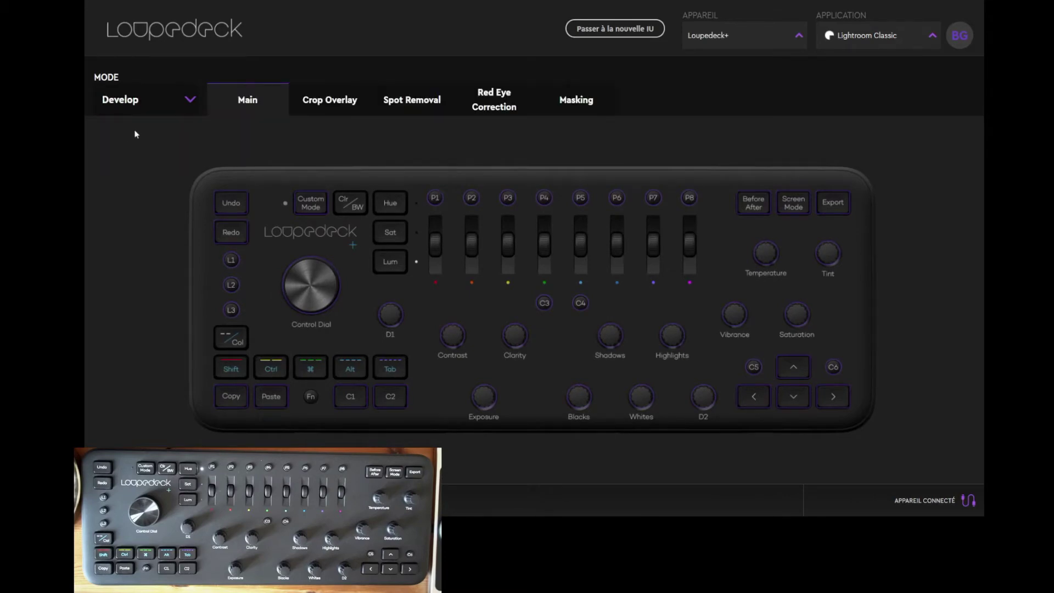
{"action": "left_click", "coordinate": [313, 283]}
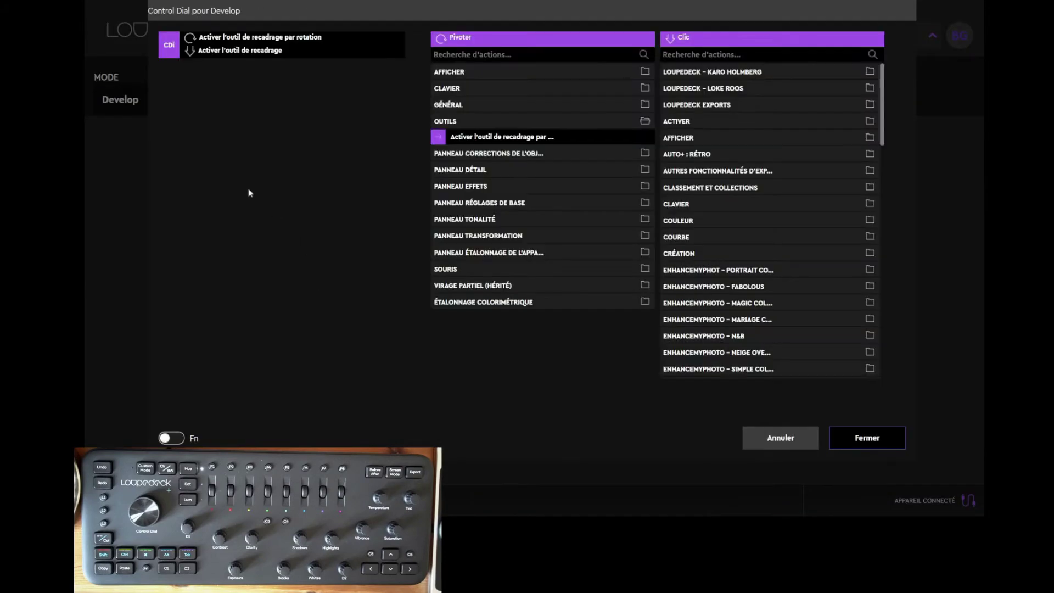
{"action": "left_click", "coordinate": [230, 42]}
{"action": "left_click", "coordinate": [863, 445]}
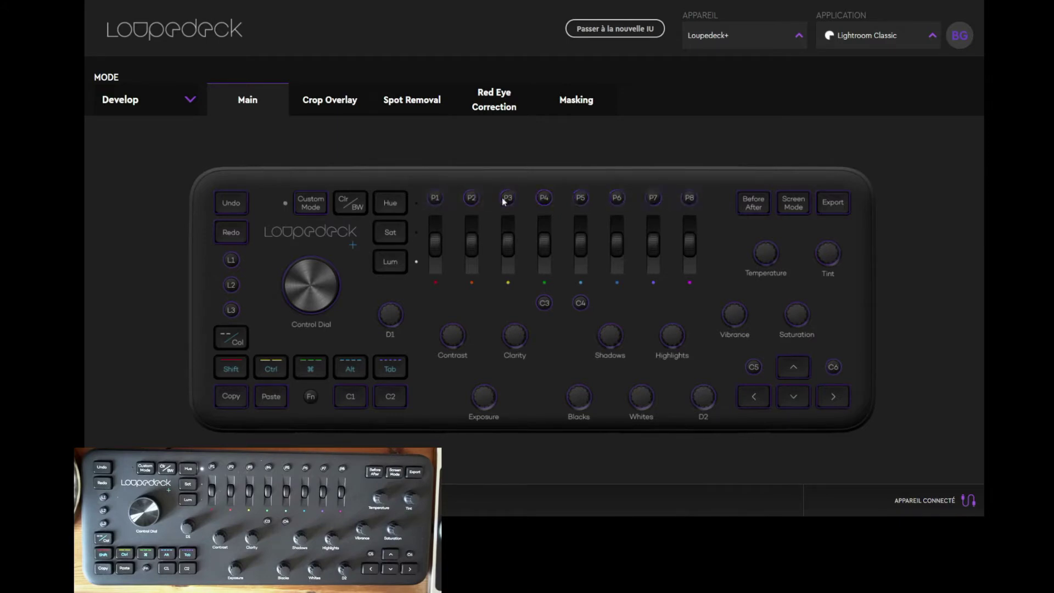
{"action": "left_click", "coordinate": [435, 199]}
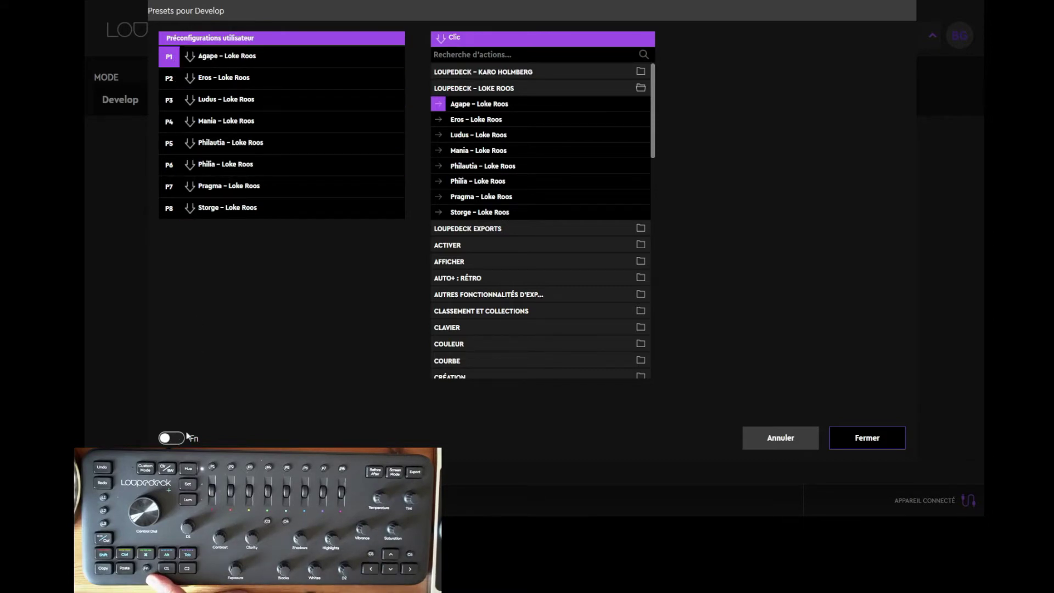
{"action": "left_click", "coordinate": [175, 438]}
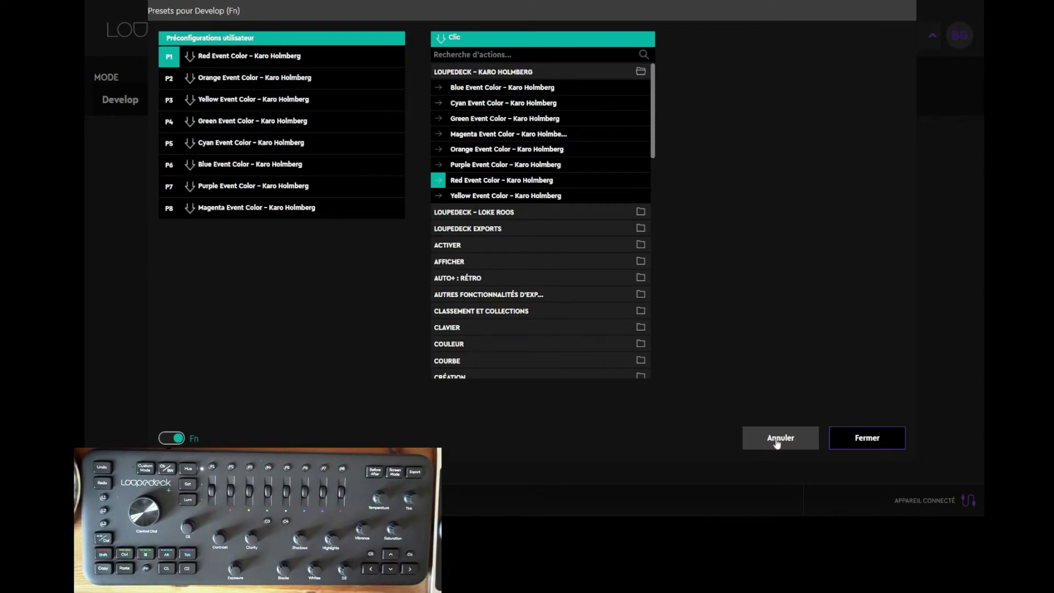
{"action": "left_click", "coordinate": [854, 440]}
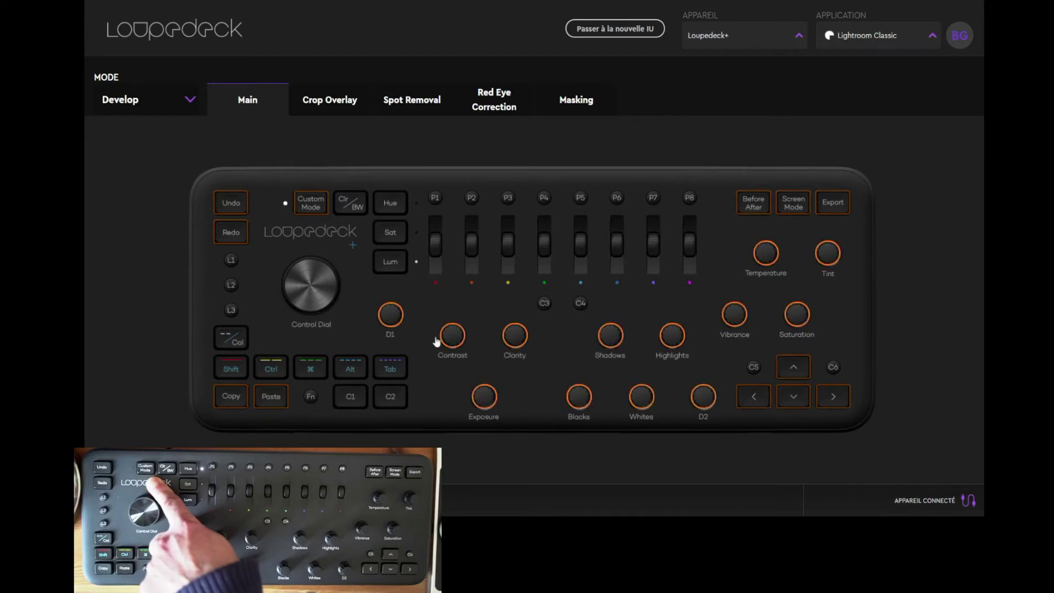
{"action": "left_click", "coordinate": [395, 319]}
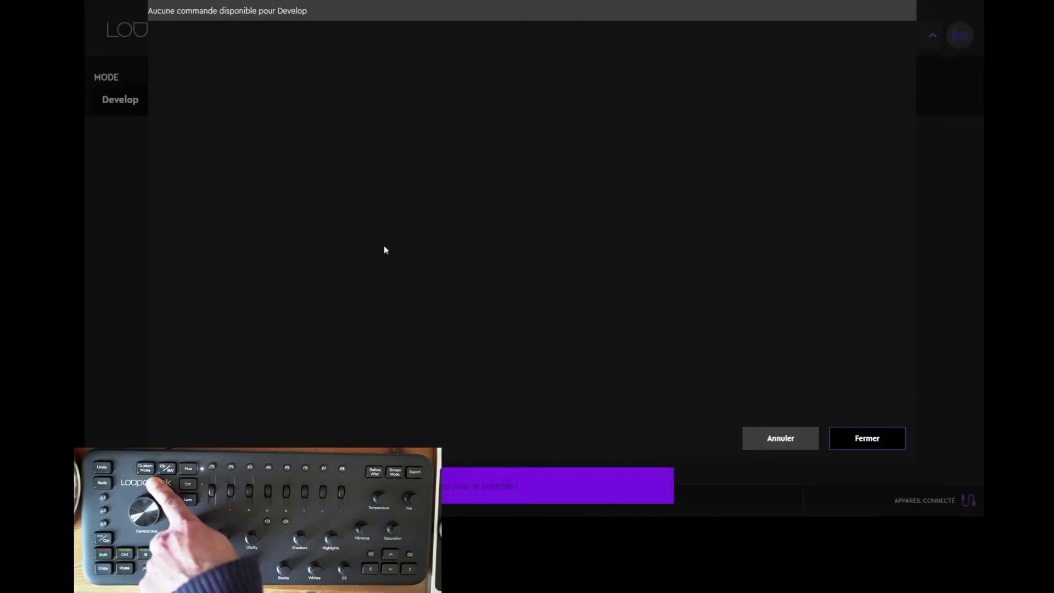
{"action": "left_click", "coordinate": [869, 440]}
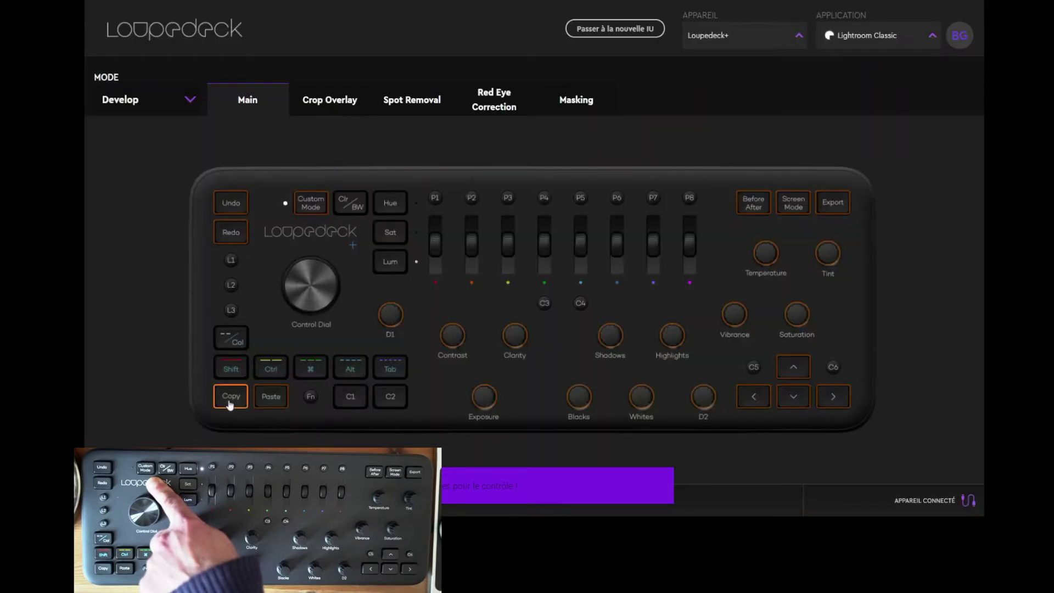
{"action": "left_click", "coordinate": [452, 335]}
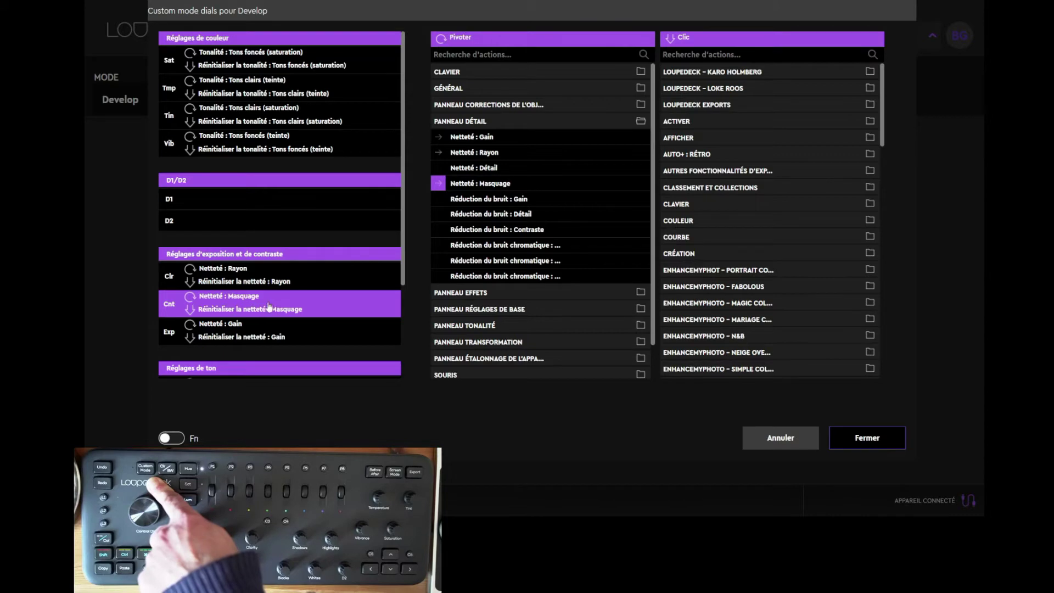
{"action": "left_click", "coordinate": [865, 438]}
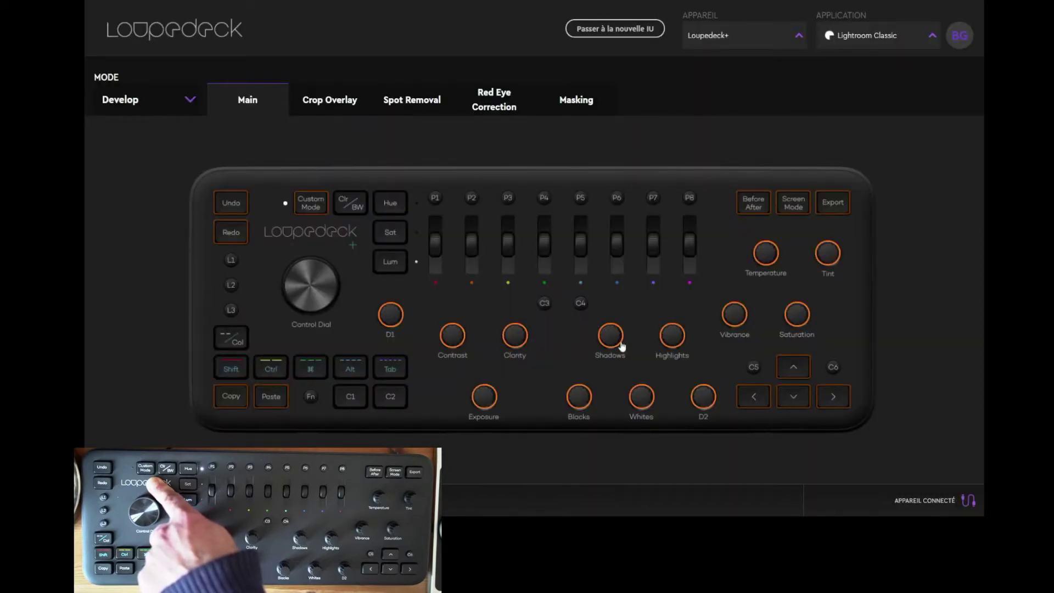
{"action": "left_click", "coordinate": [599, 347]}
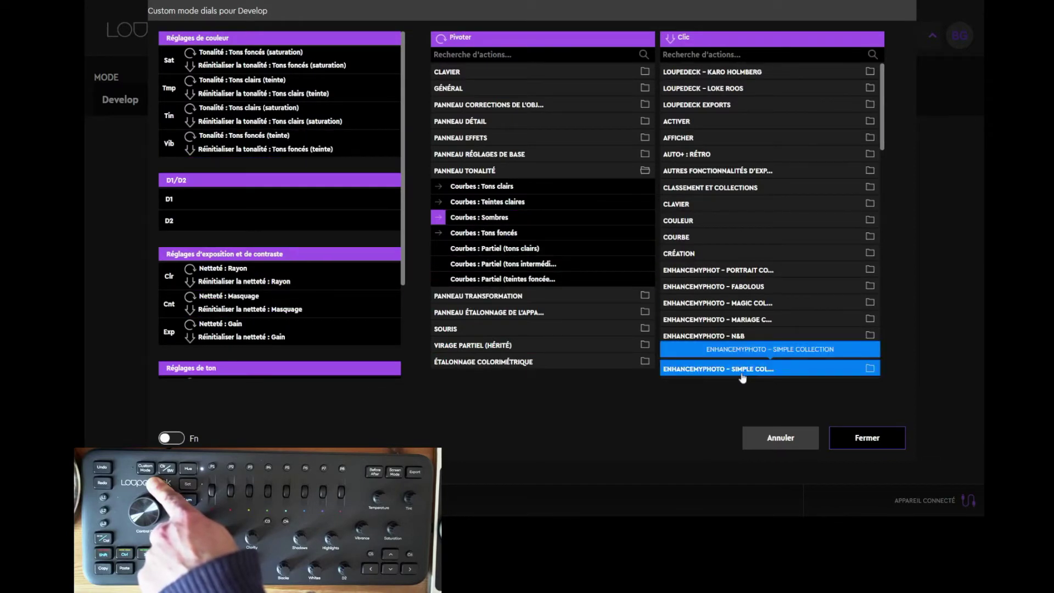
{"action": "left_click", "coordinate": [868, 440]}
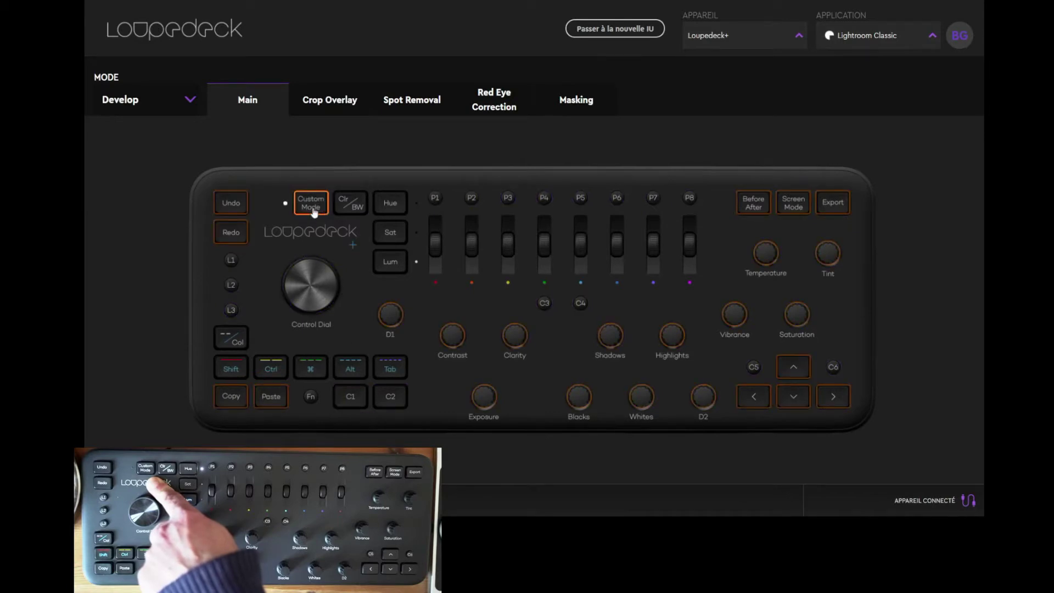
{"action": "left_click", "coordinate": [516, 336]}
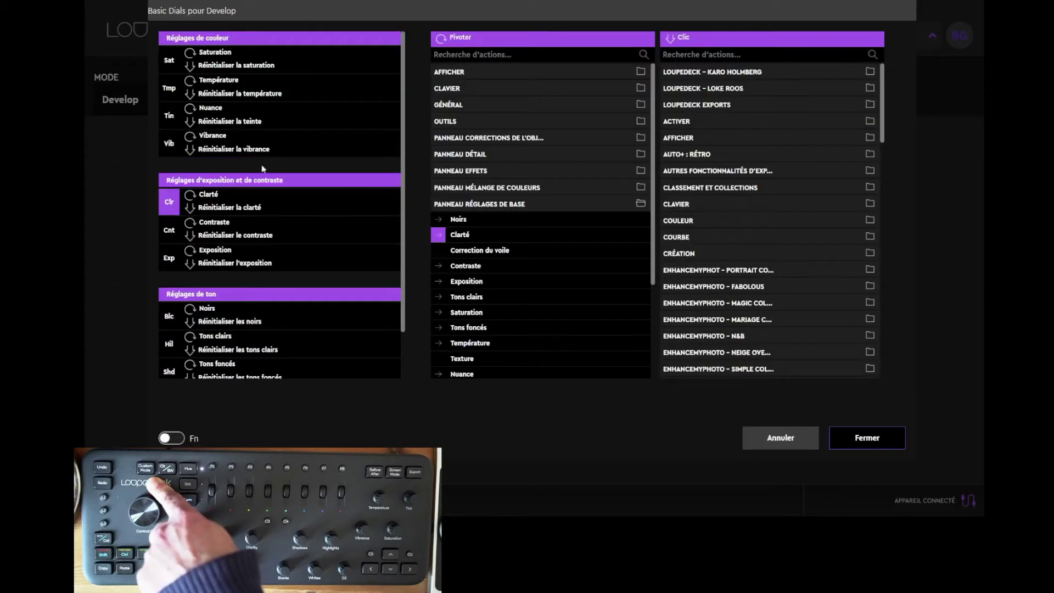
Step: Close the Basic Dials assignments window for the Develop layout
{"action": "left_click", "coordinate": [866, 439]}
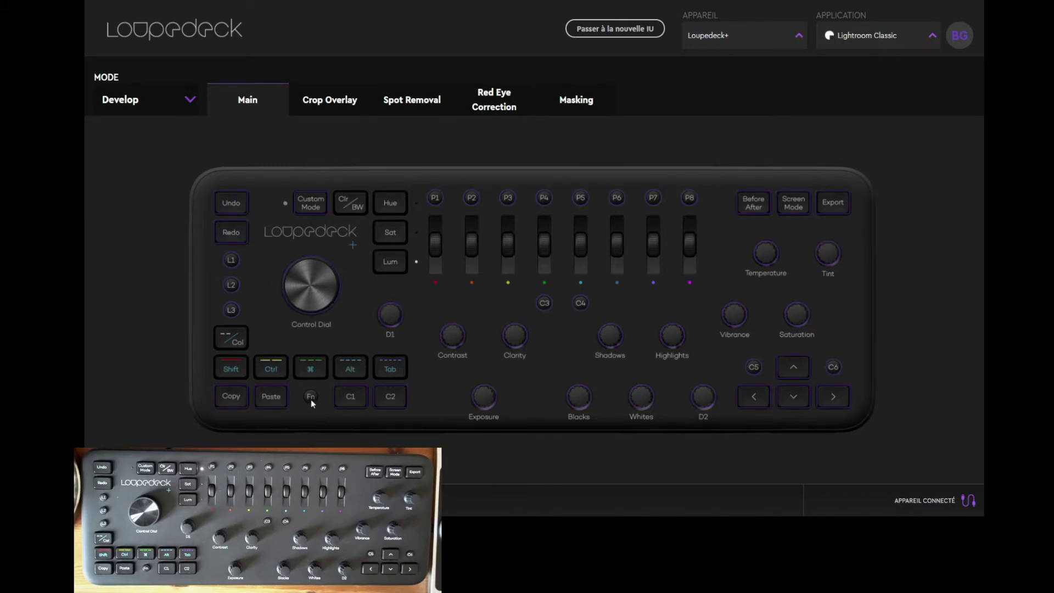
Step: Turn Custom Mode on, review the Clarity dial's Fn-layer assignments, and close the window
{"action": "left_click", "coordinate": [308, 204]}
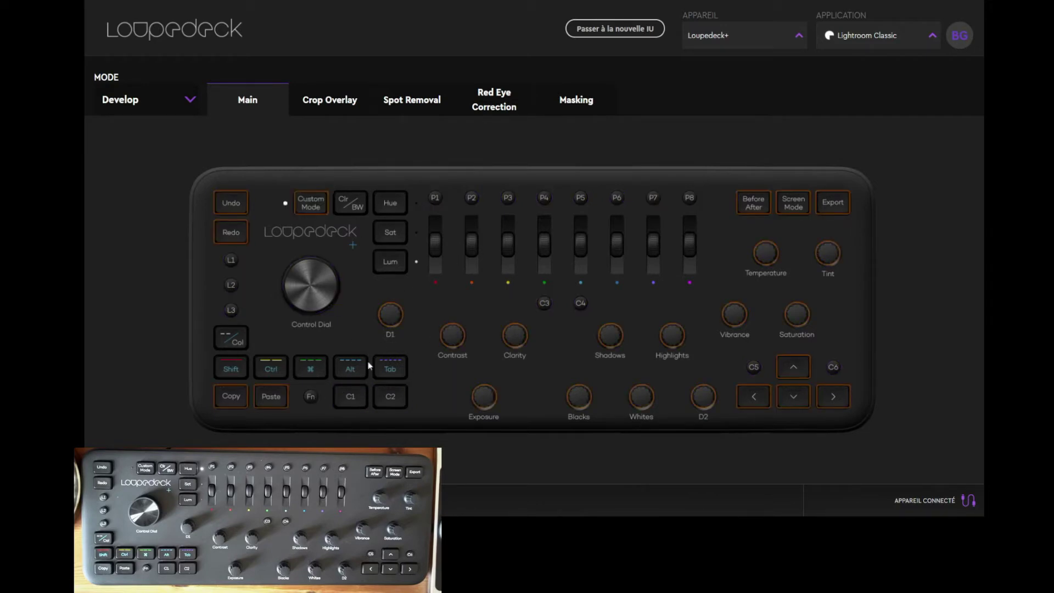
{"action": "left_click", "coordinate": [514, 339]}
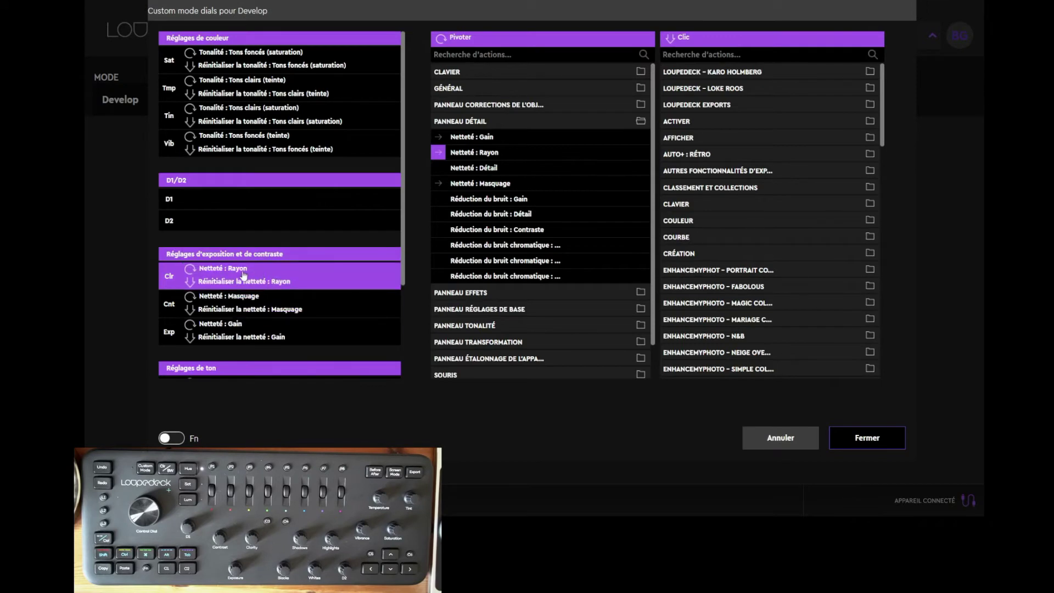
{"action": "left_click", "coordinate": [173, 439]}
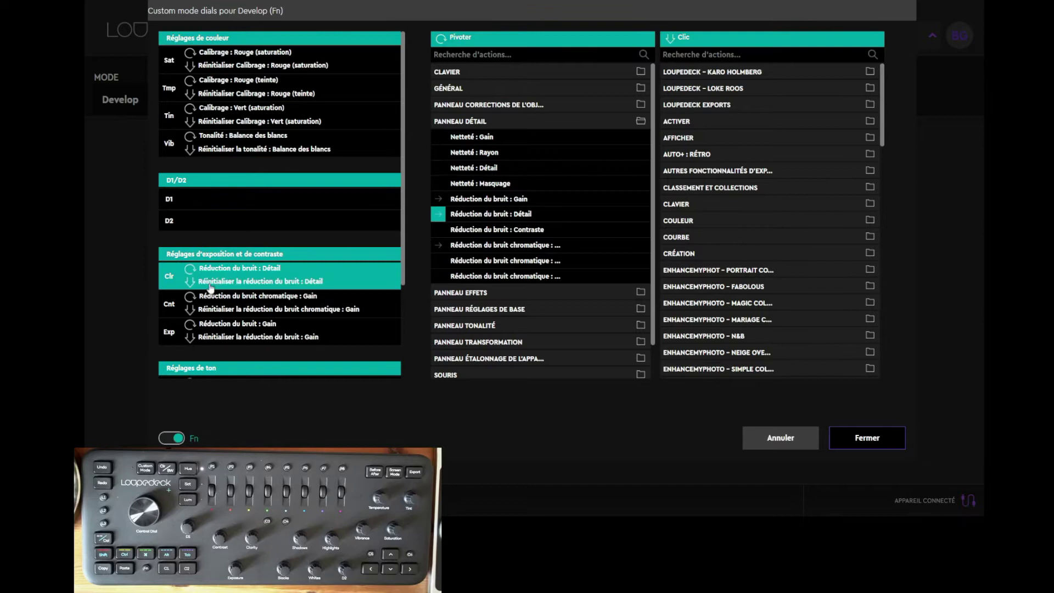
{"action": "left_click", "coordinate": [867, 438]}
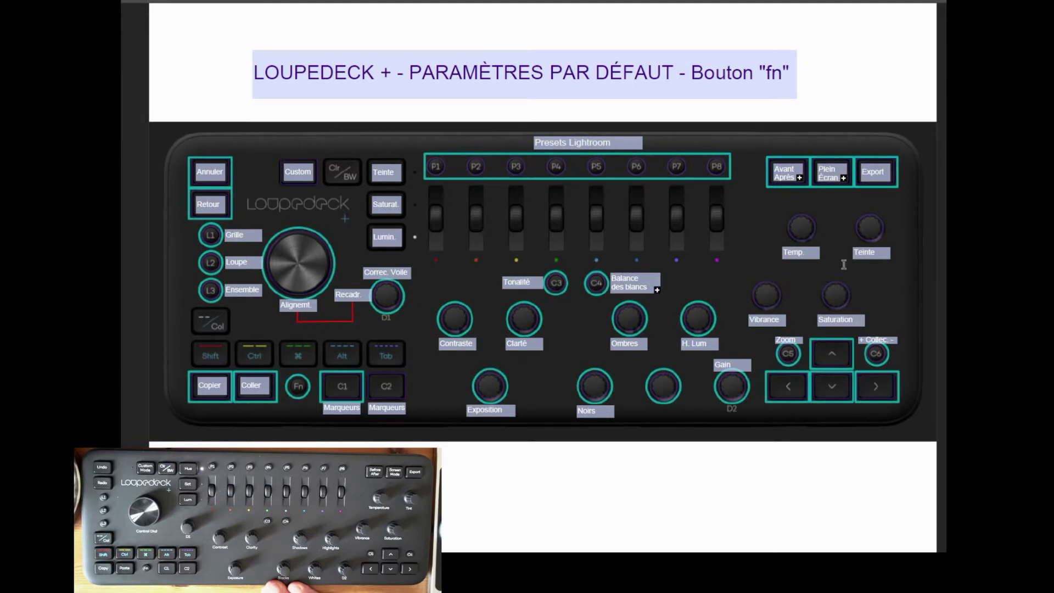
Step: Step through the custom settings and custom fn-button diagrams to the default-settings diagram
{"action": "key", "text": "Right"}
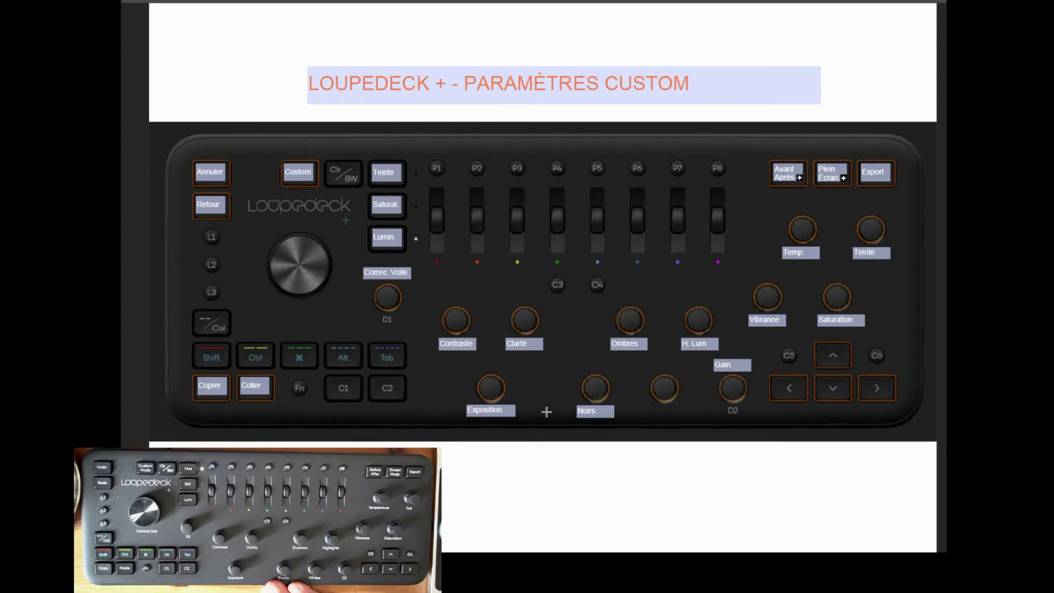
{"action": "left_click", "coordinate": [422, 432]}
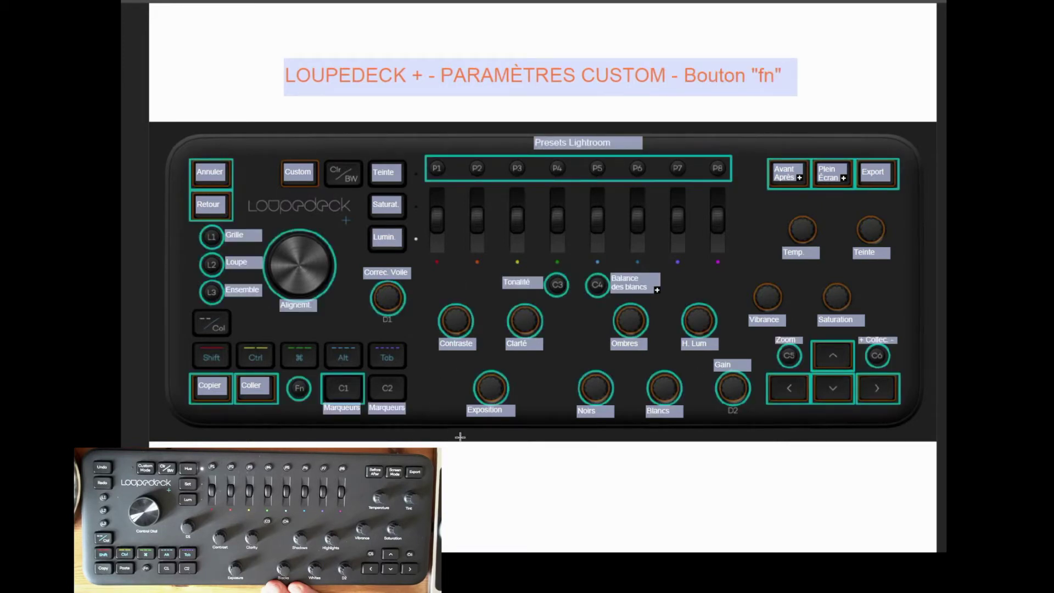
{"action": "left_click", "coordinate": [585, 147]}
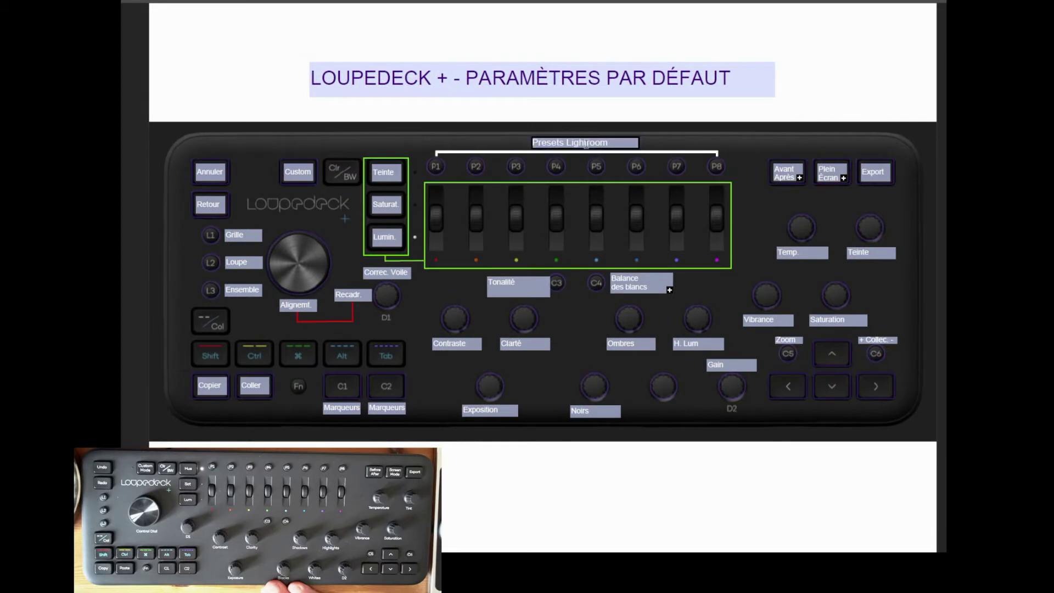
{"action": "left_click", "coordinate": [509, 291]}
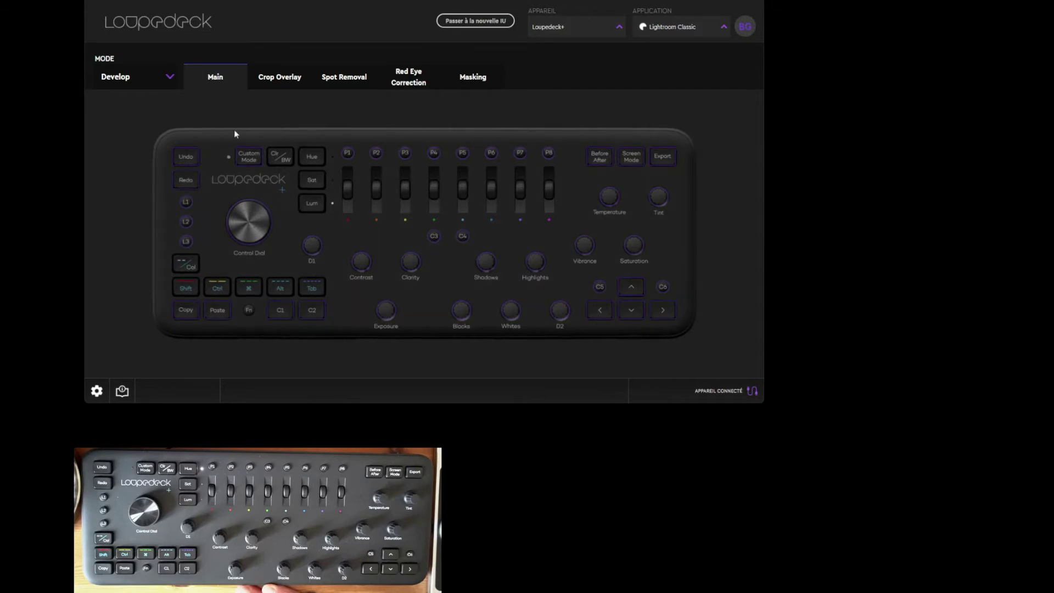
Step: Switch the Lightroom Classic profile to Library mode, then back to Develop mode
{"action": "left_click", "coordinate": [134, 84]}
{"action": "left_click", "coordinate": [114, 123]}
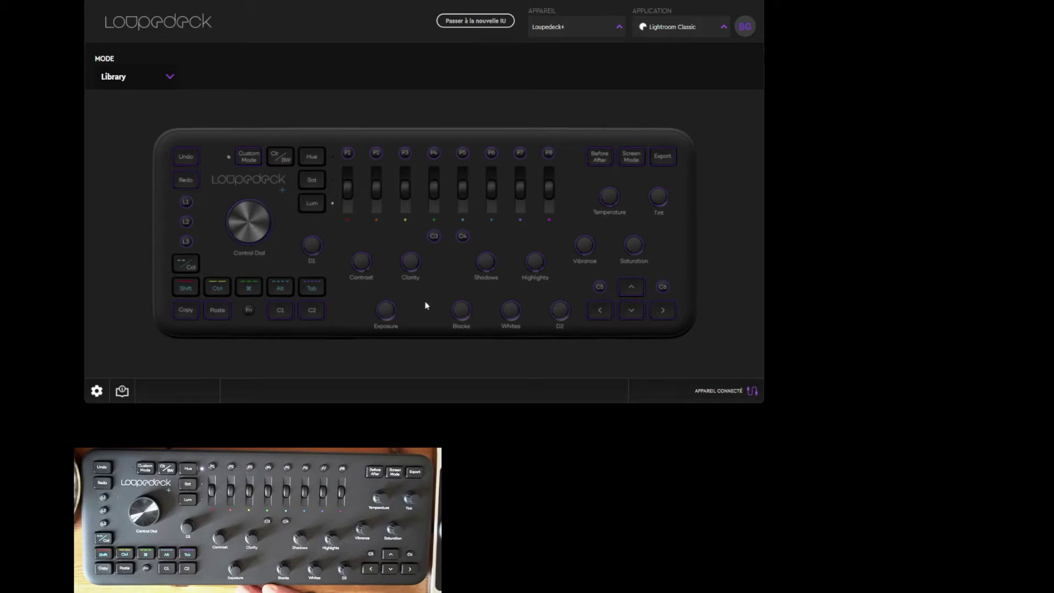
{"action": "left_click", "coordinate": [122, 88]}
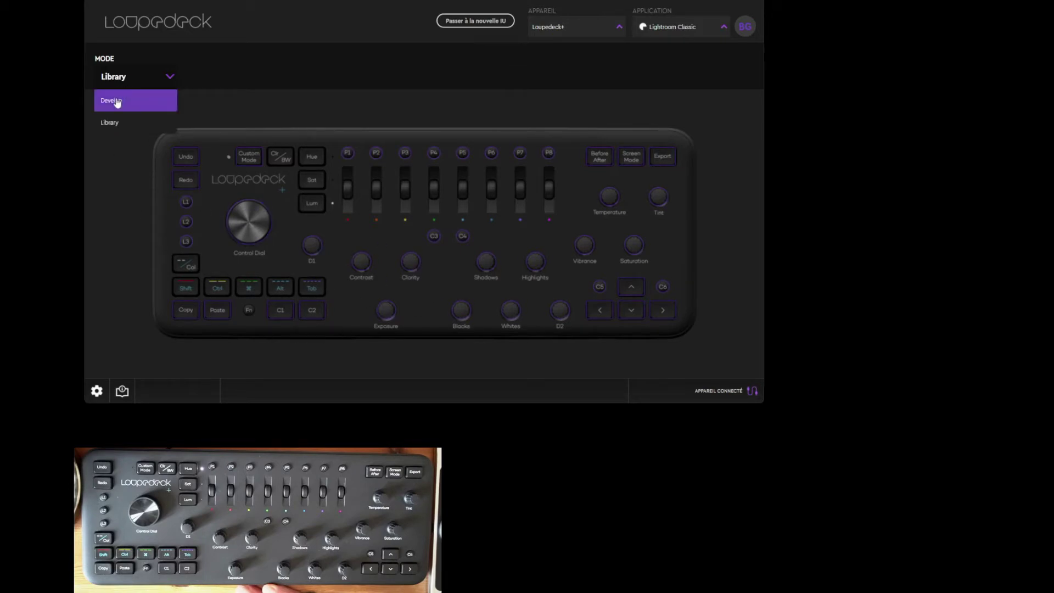
{"action": "left_click", "coordinate": [117, 101]}
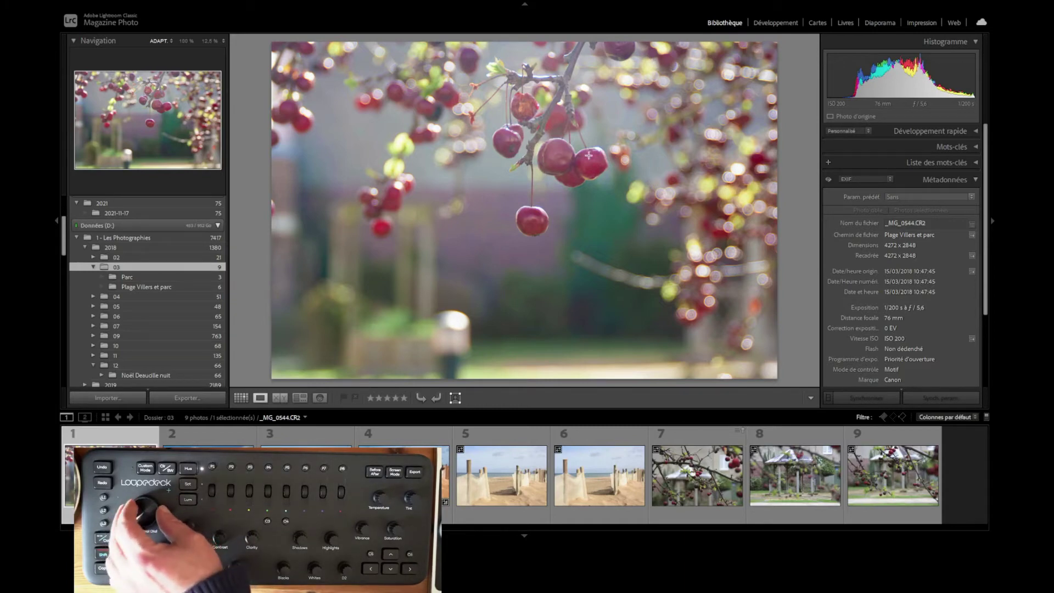
Step: Browse past the beach shot back to cherries photo _MG_0544 and open it in Develop
{"action": "key", "text": "Right"}
{"action": "key", "text": "Right"}
{"action": "key", "text": "Right"}
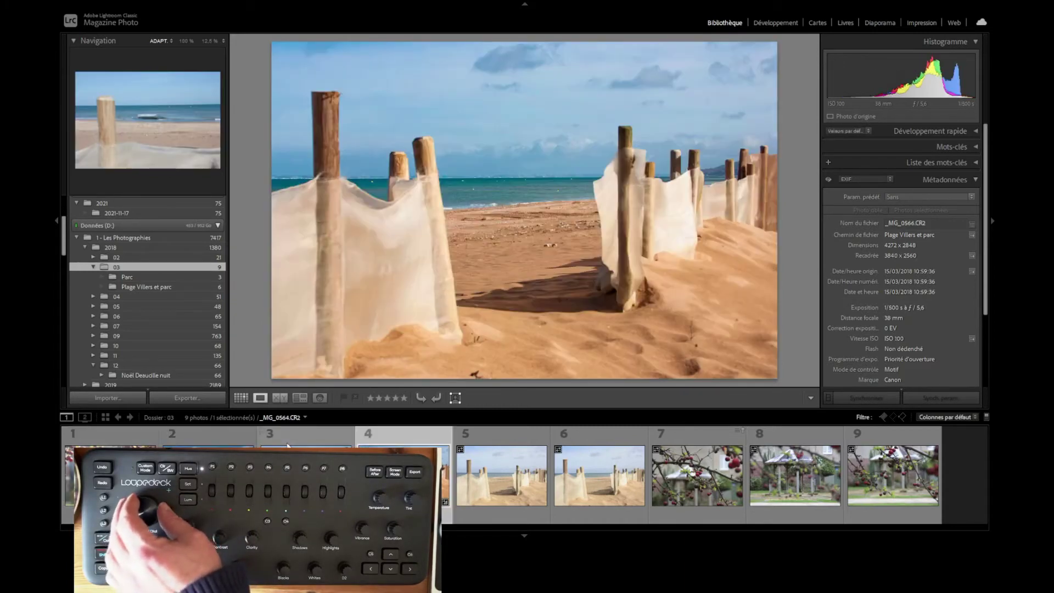
{"action": "key", "text": "Left"}
{"action": "key", "text": "Left"}
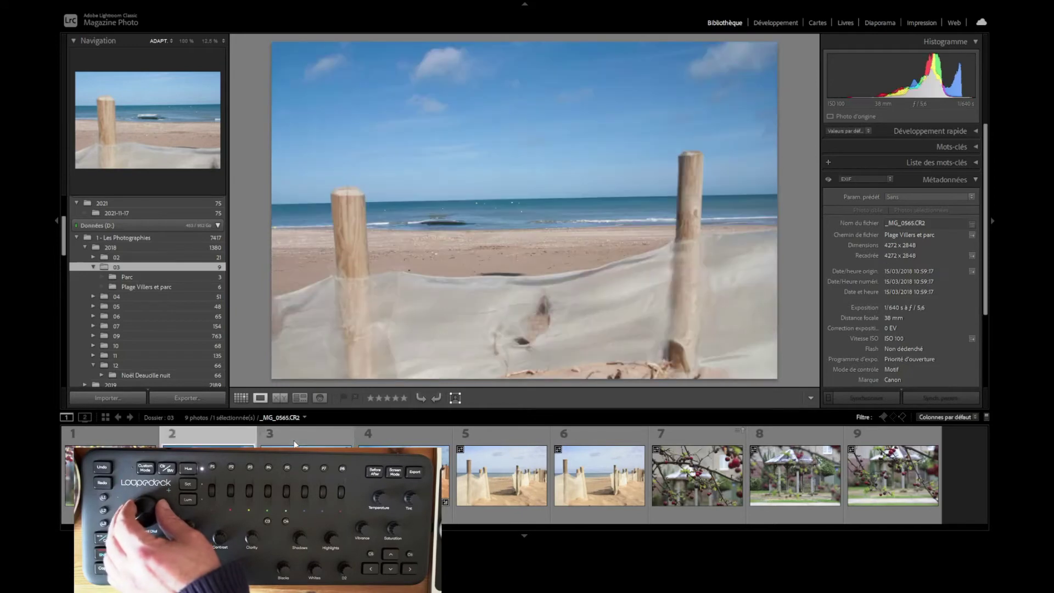
{"action": "key", "text": "Left"}
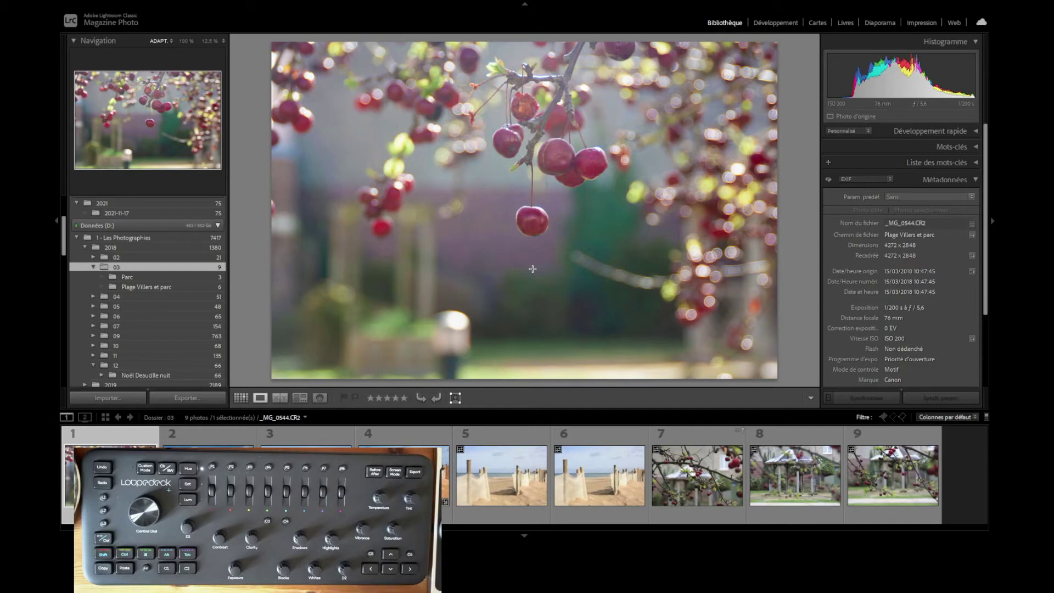
{"action": "left_click", "coordinate": [778, 25]}
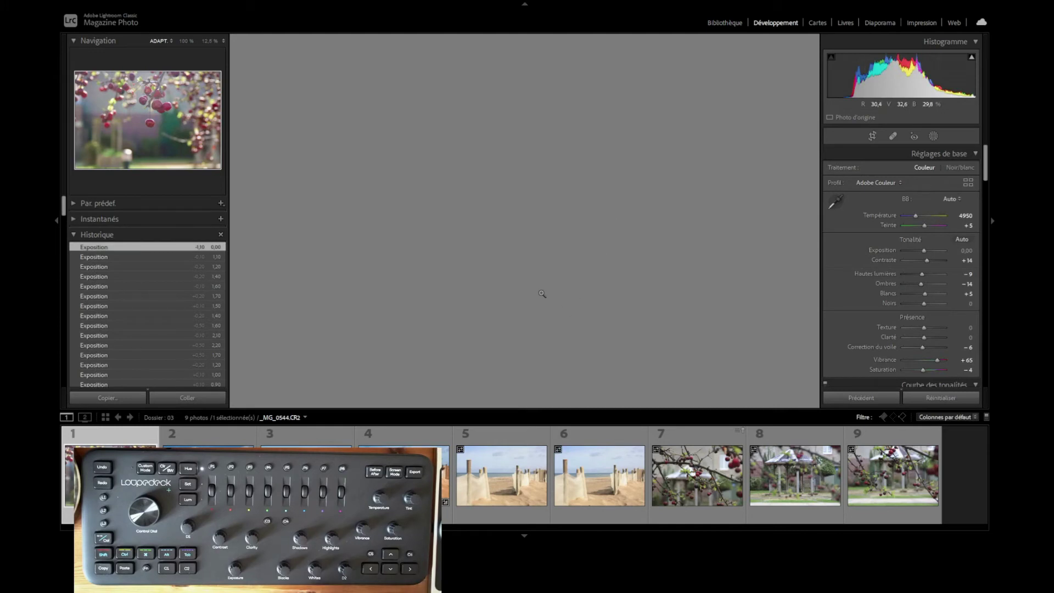
Step: Step through neighbouring photos back to the cherries shot and show the HSL adjustments
{"action": "key", "text": "Right"}
{"action": "key", "text": "Left"}
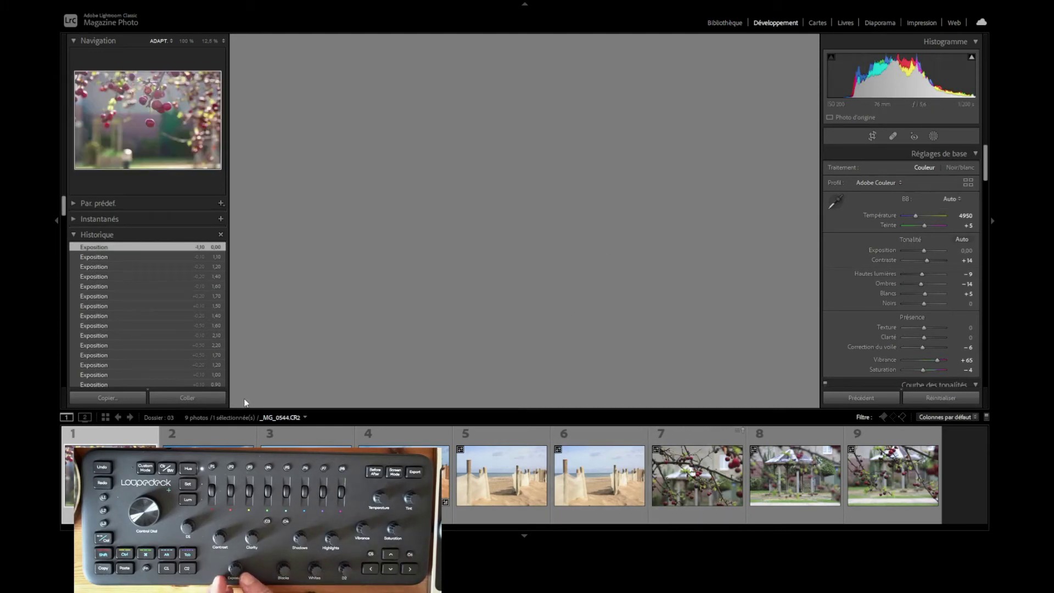
{"action": "key", "text": "Left"}
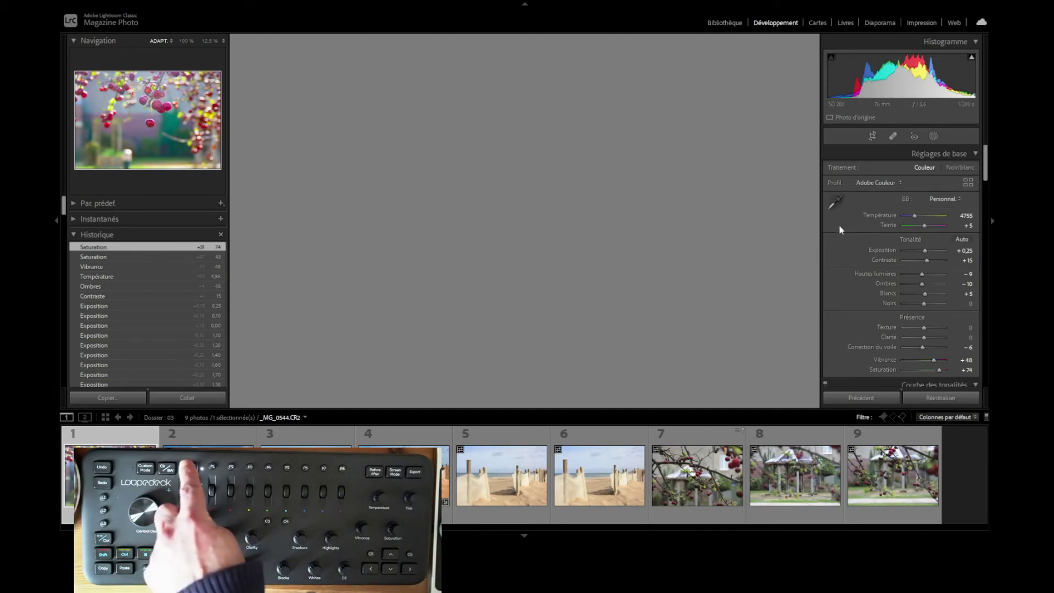
{"action": "key", "text": "ctrl+3"}
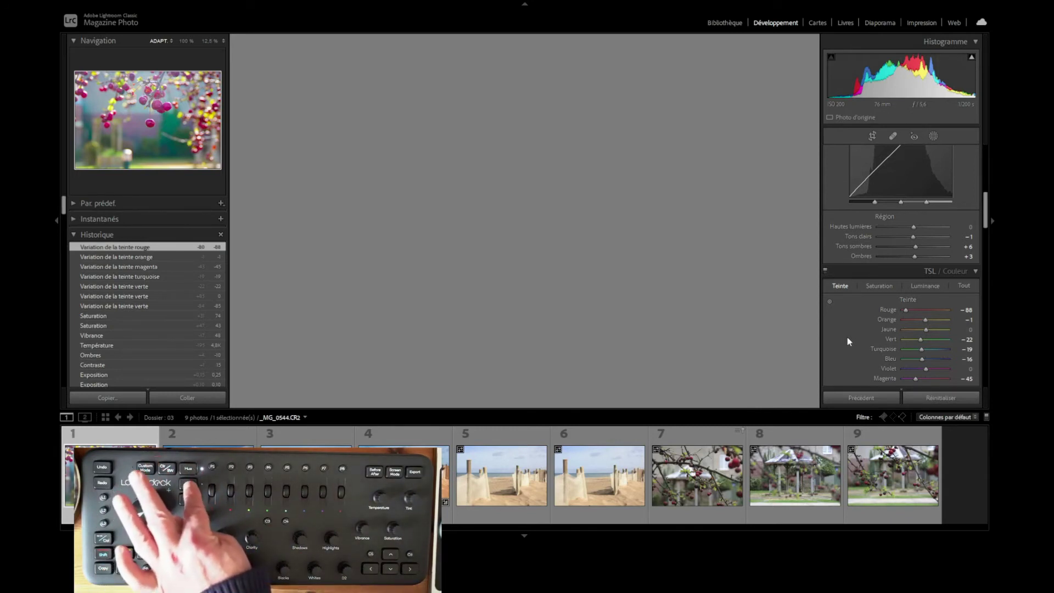
Step: Switch the HSL panel to Saturation and show the Before/After side-by-side view
{"action": "left_click", "coordinate": [881, 292]}
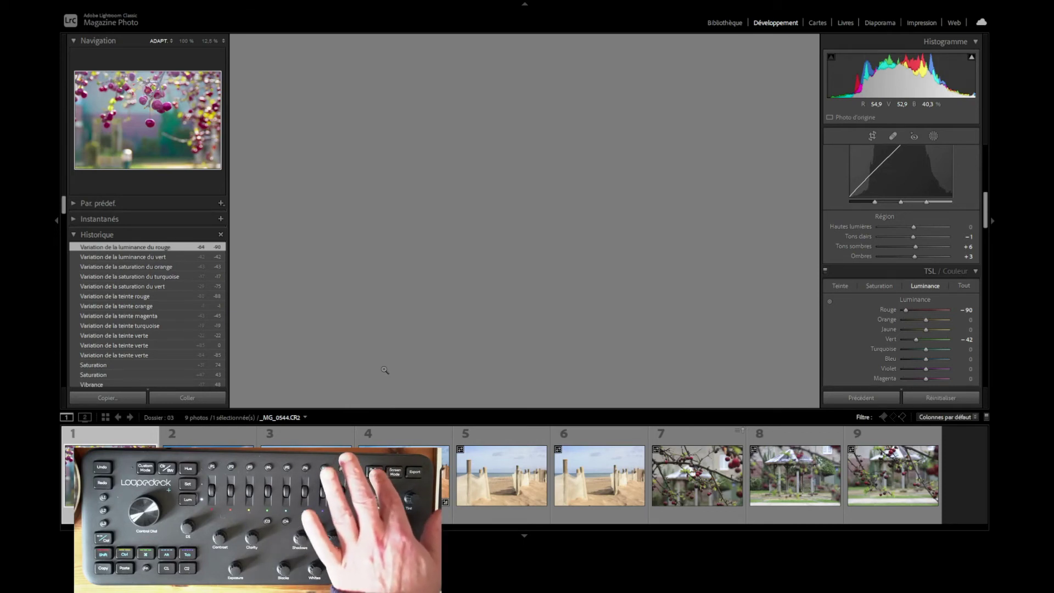
{"action": "key", "text": "y"}
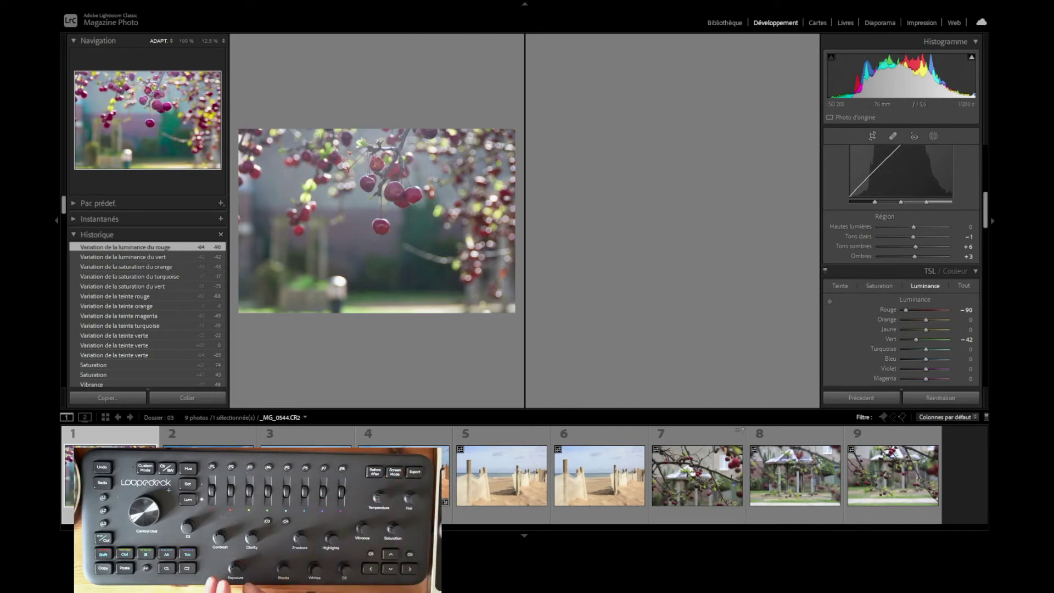
Step: Bring the cherry photo's Basic-panel Exposure to +0.30, then advance to the beach photo
{"action": "key", "text": "ctrl+1"}
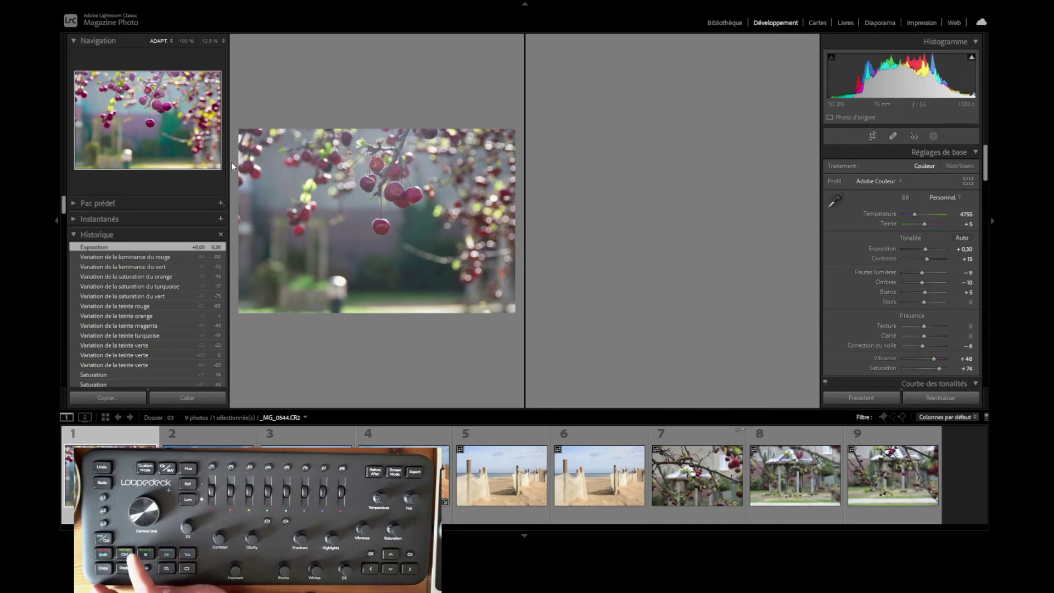
{"action": "key", "text": "Right"}
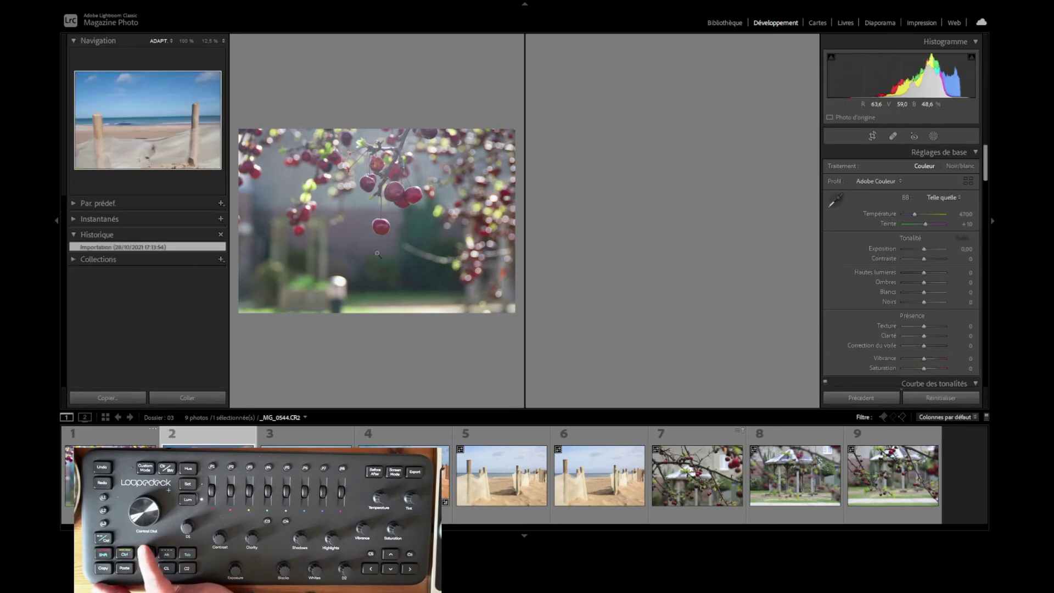
Step: In the Library view, step through filmstrip photos 3 to 7, stopping on berries photo _MG_0661.CR2
{"action": "left_click", "coordinate": [725, 23]}
{"action": "key", "text": "Right"}
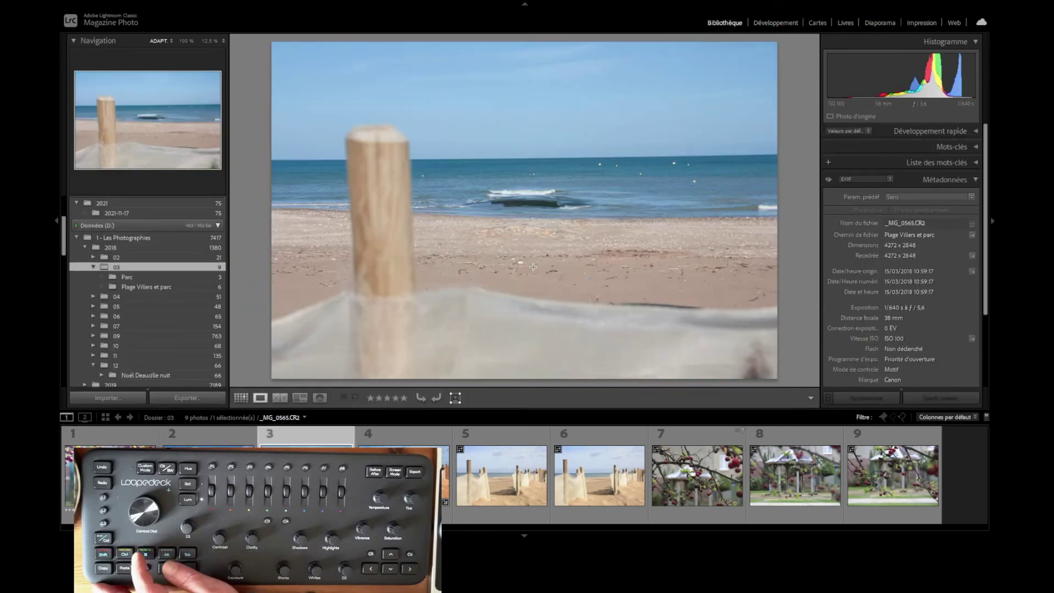
{"action": "key", "text": "Right"}
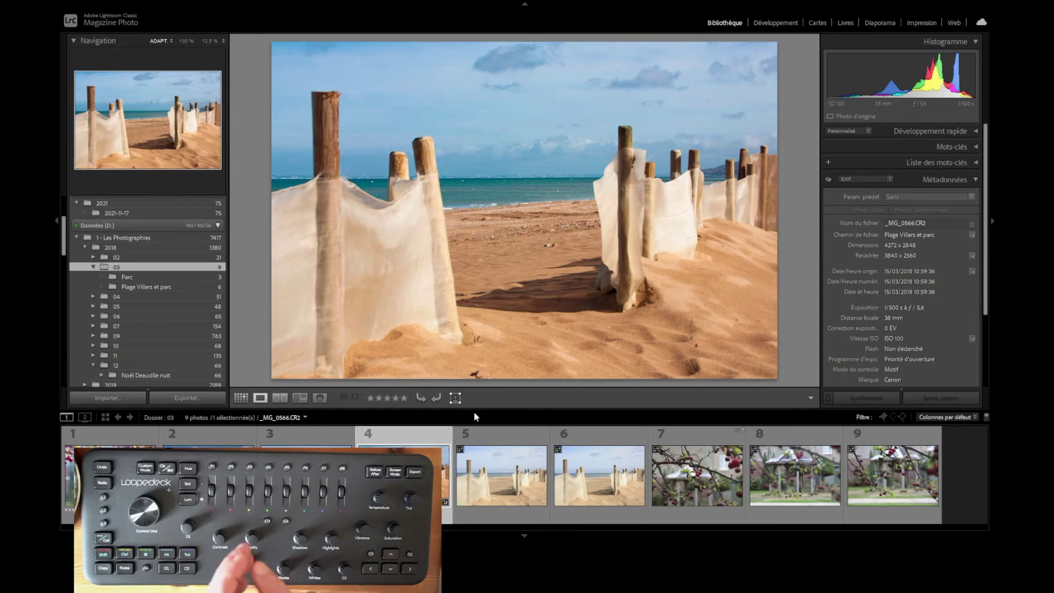
{"action": "key", "text": "Right"}
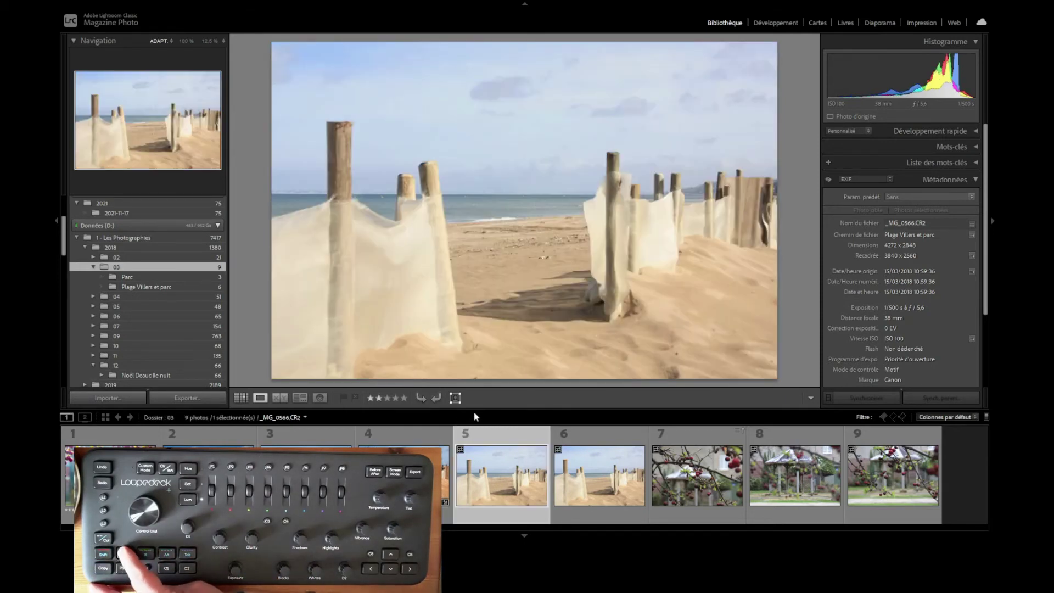
{"action": "key", "text": "Right"}
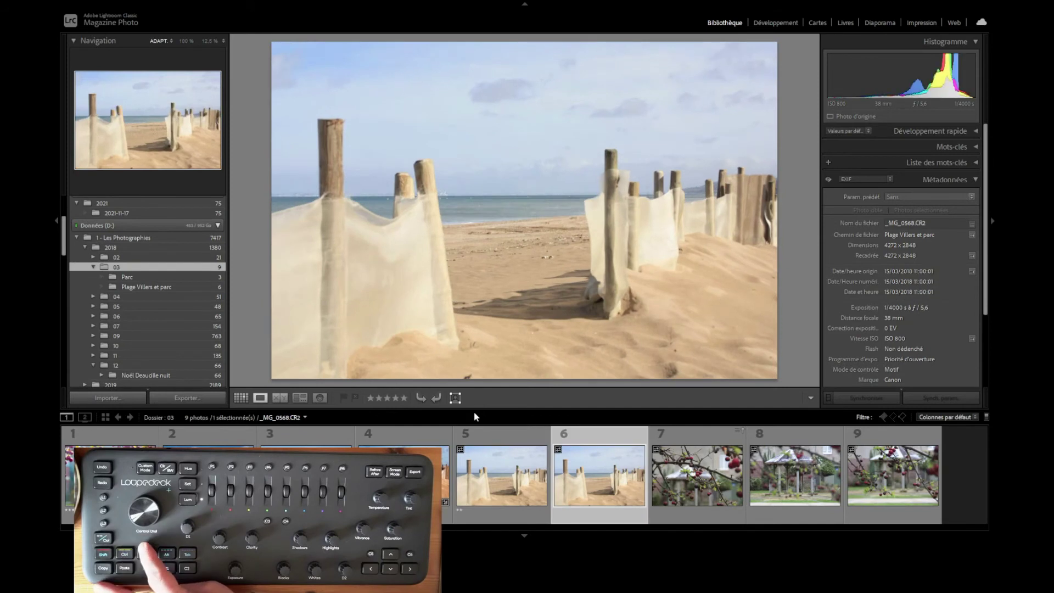
{"action": "key", "text": "Right"}
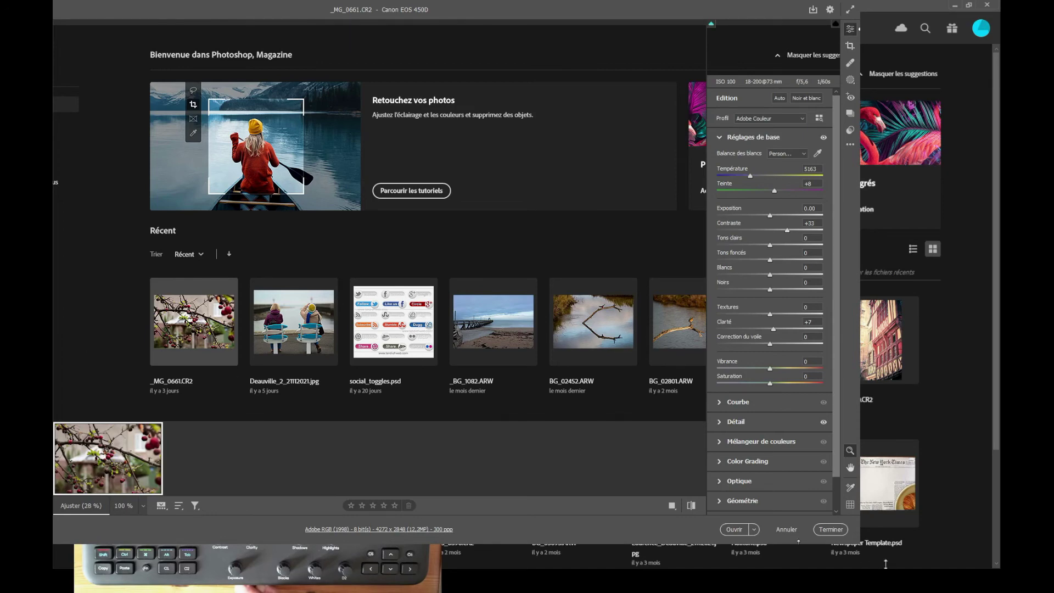
Step: Reopen _MG_0661.CR2 from Photoshop's recent files in Camera Raw and open it as a document
{"action": "key", "text": "Return"}
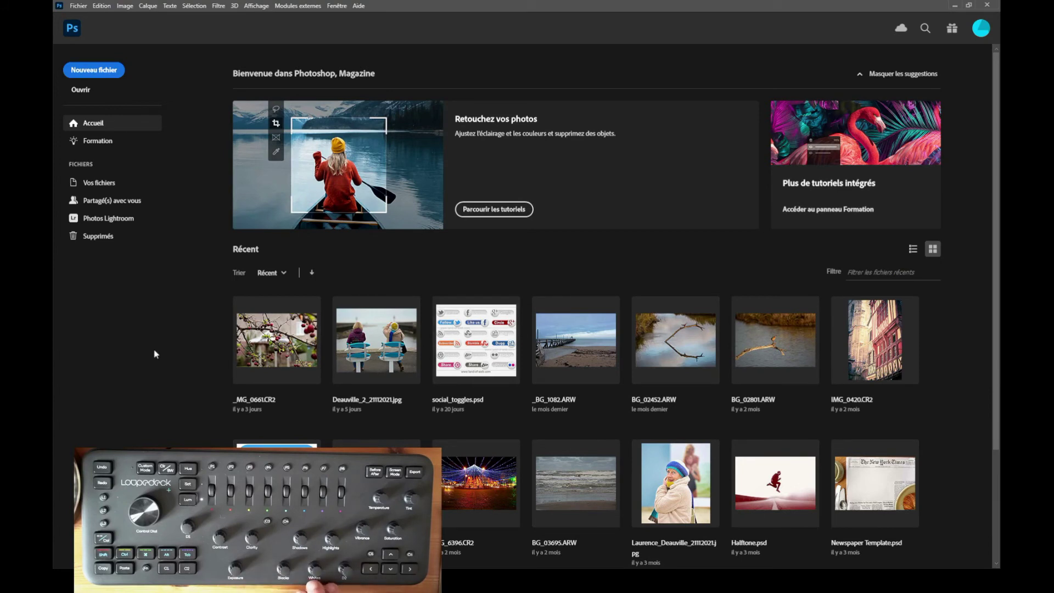
{"action": "key", "text": "Right"}
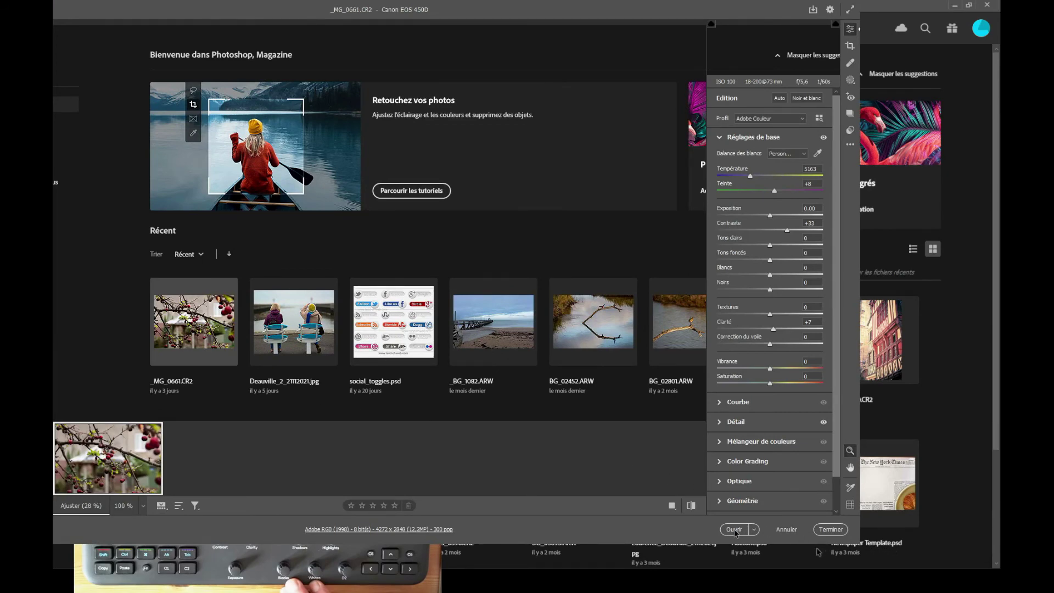
{"action": "left_click", "coordinate": [831, 529]}
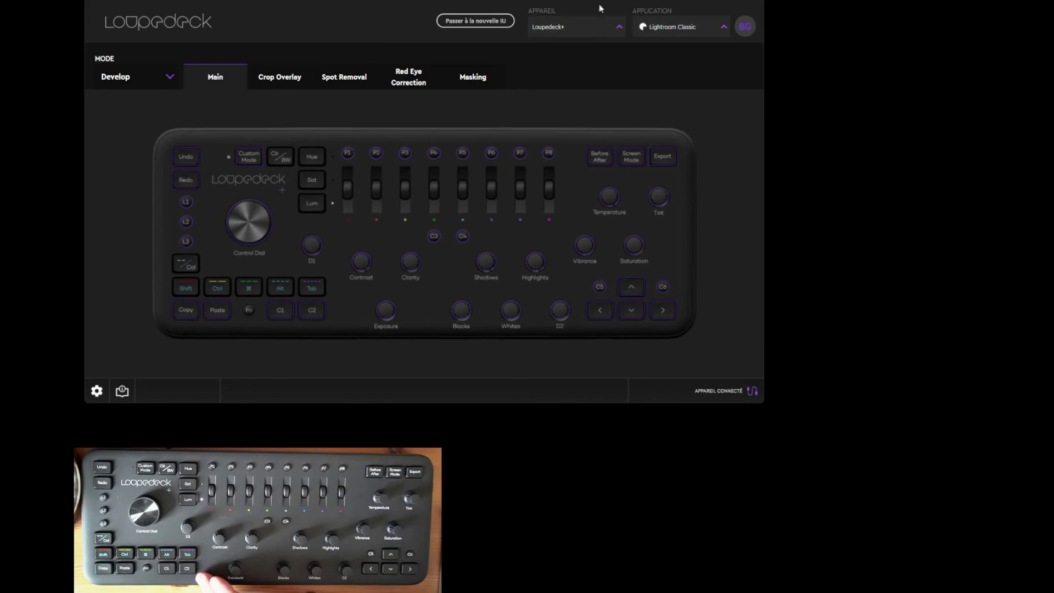
Step: Choose Photoshop as the Loupedeck application profile instead of Lightroom Classic
{"action": "left_click", "coordinate": [680, 31]}
{"action": "left_click", "coordinate": [663, 155]}
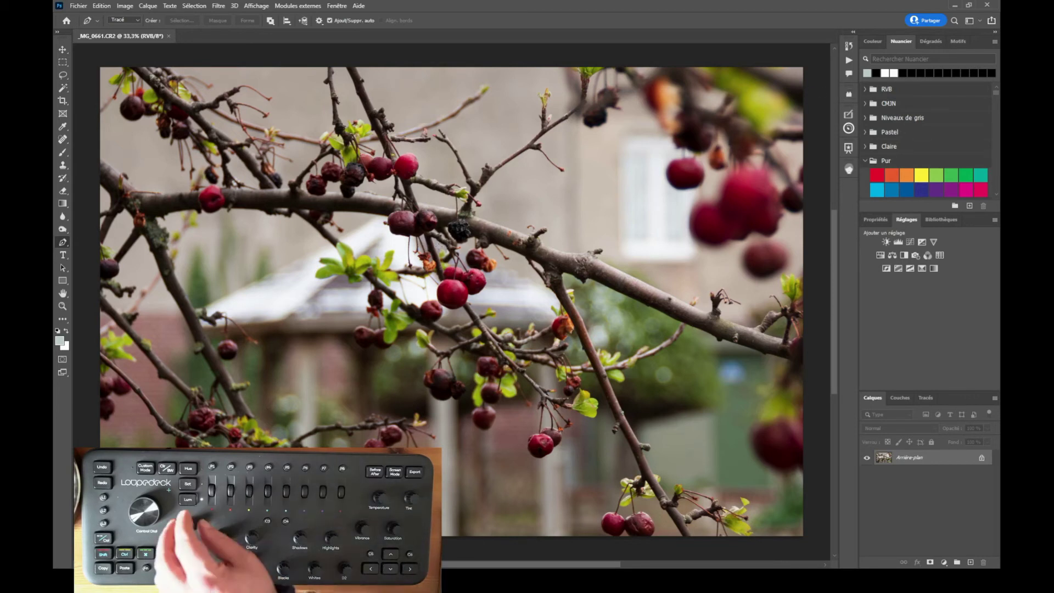
Step: Zoom in on the cherries photo and back out to the full view
{"action": "key", "text": "ctrl+plus"}
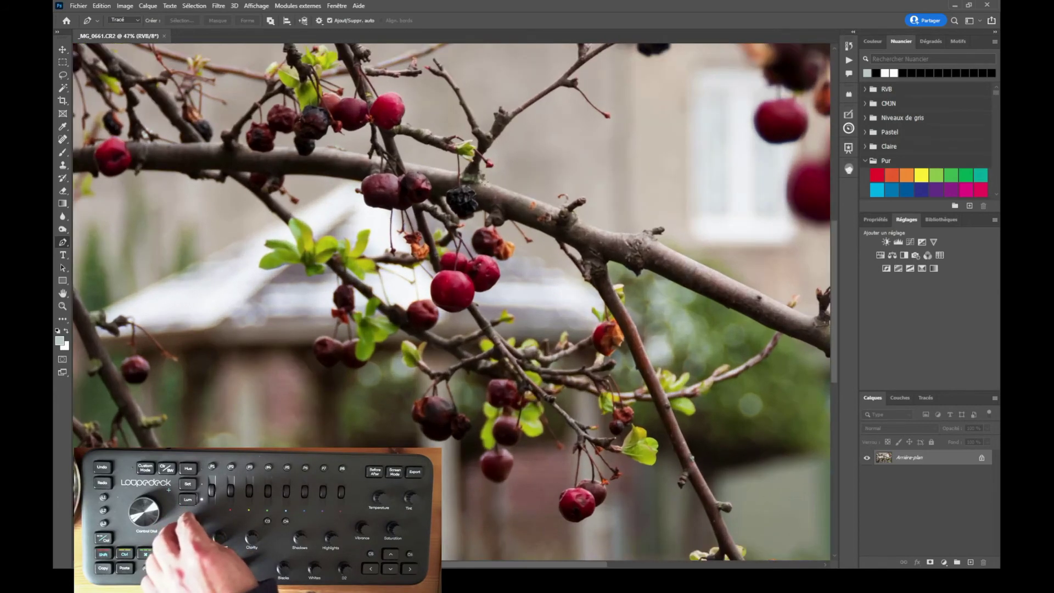
{"action": "key", "text": "ctrl+minus"}
{"action": "key", "text": "ctrl+minus"}
{"action": "key", "text": "ctrl+plus"}
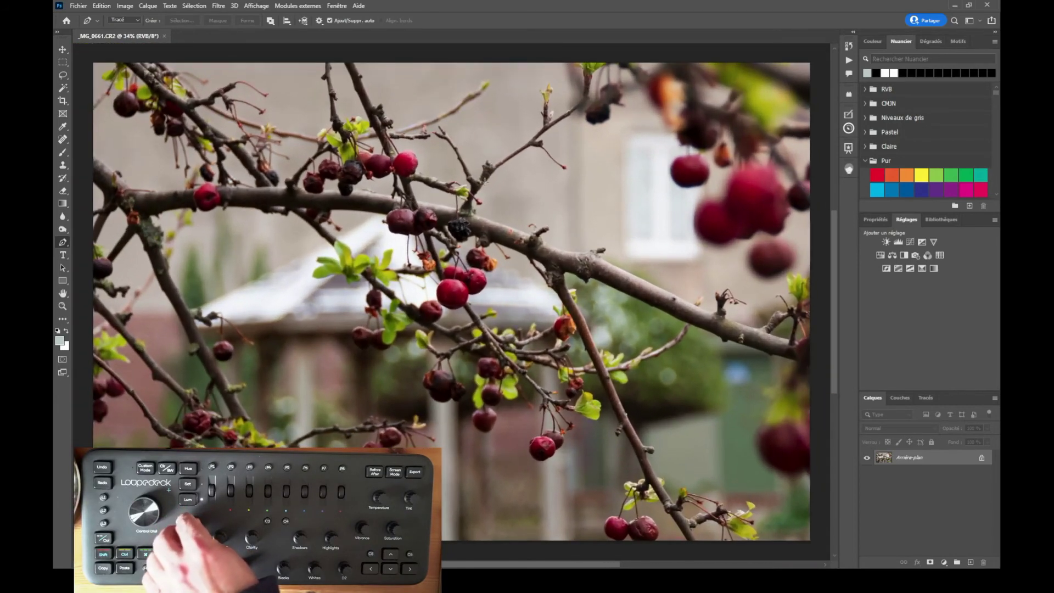
{"action": "key", "text": "ctrl+plus"}
{"action": "key", "text": "ctrl+plus"}
{"action": "key", "text": "ctrl+plus"}
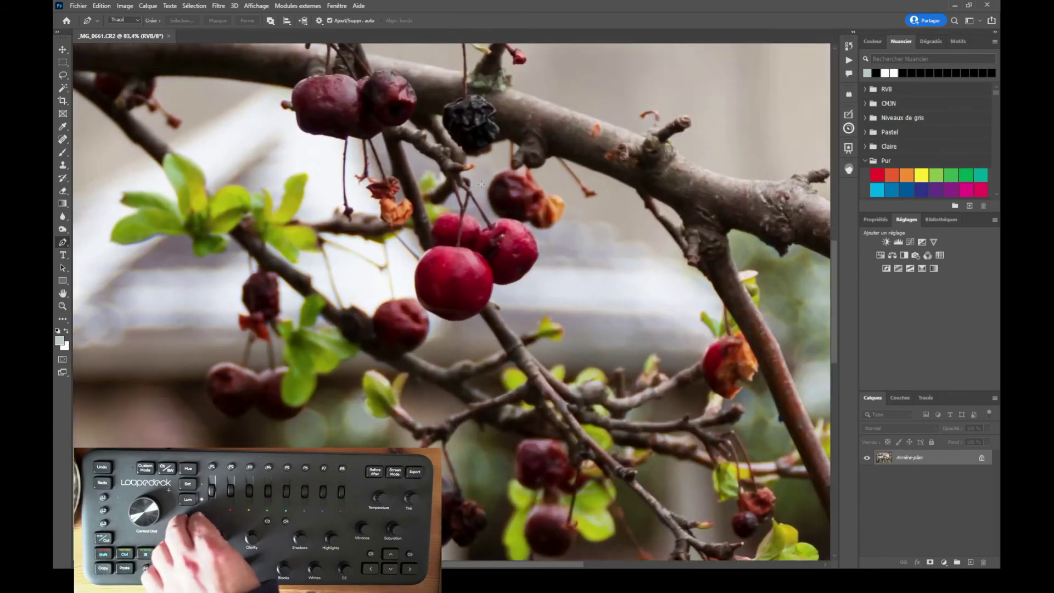
{"action": "key", "text": "ctrl+minus"}
{"action": "key", "text": "ctrl+minus"}
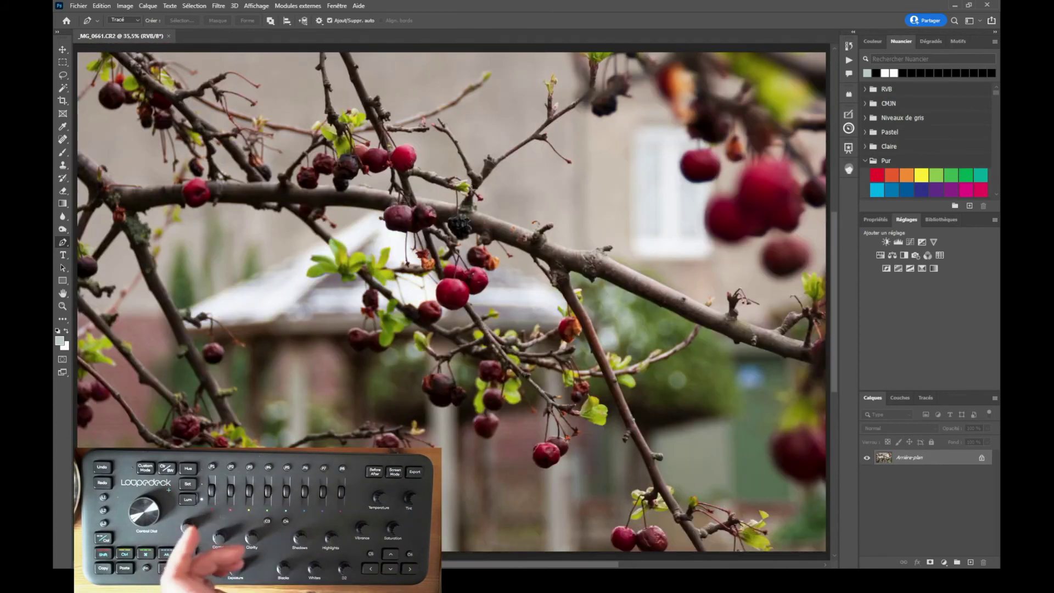
Step: Switch the active tool to Brush, then Lasso, then Clone Stamp
{"action": "key", "text": "b"}
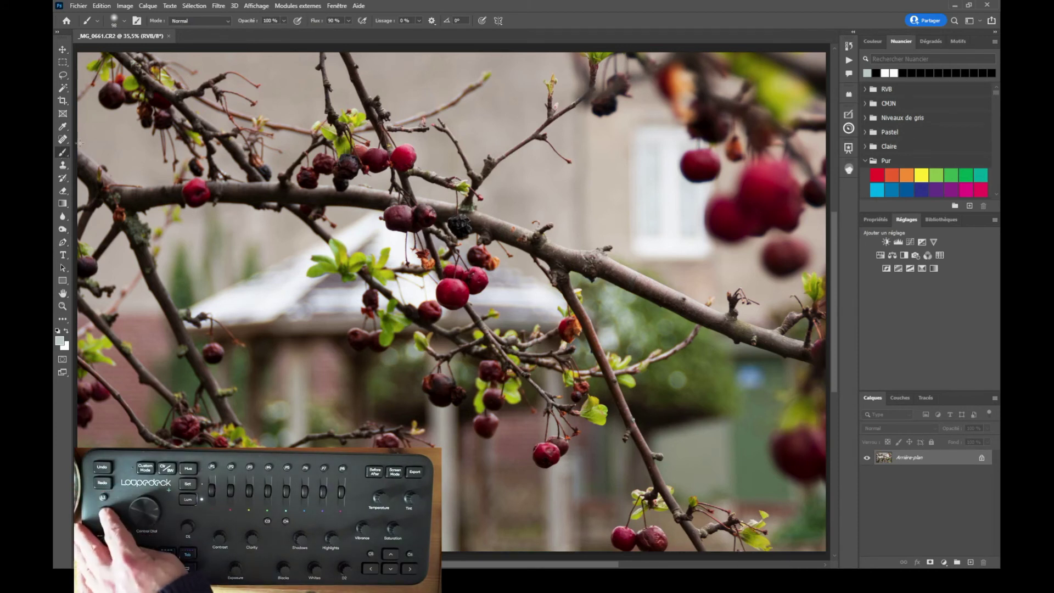
{"action": "key", "text": "l"}
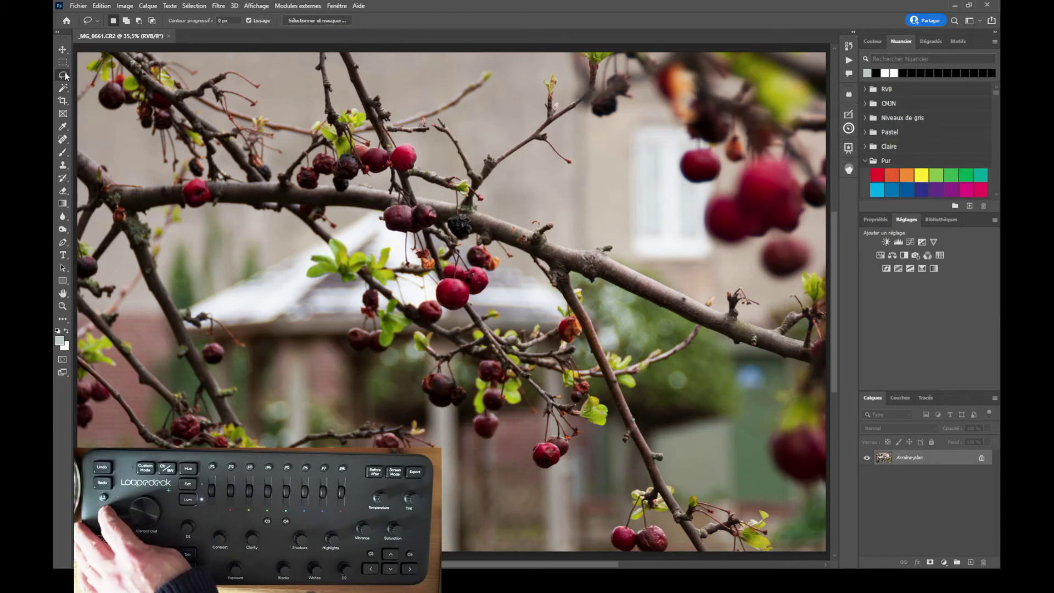
{"action": "key", "text": "s"}
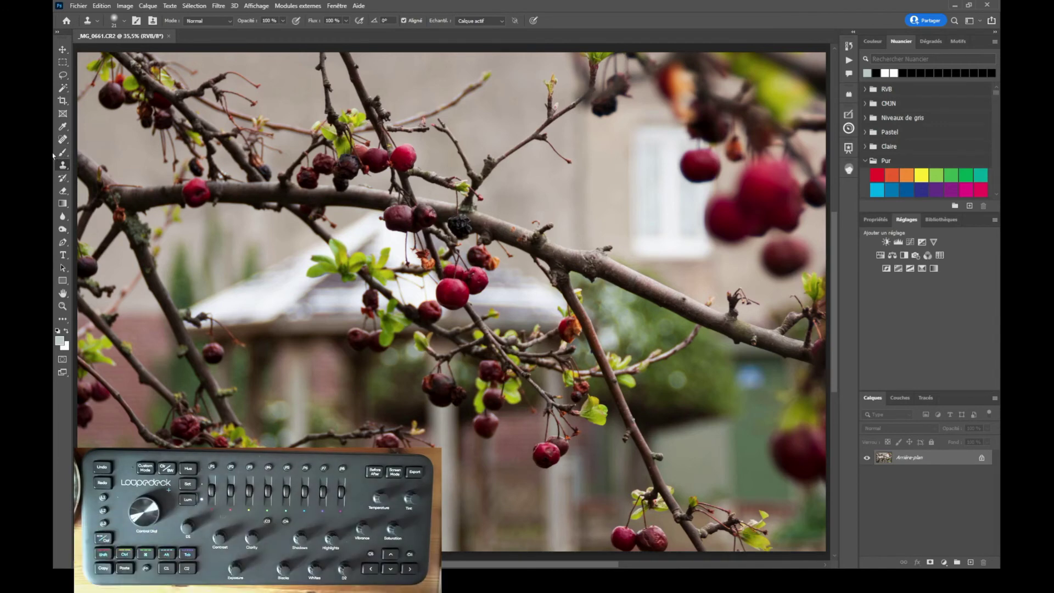
Step: Unlock the background as Calque 0, testing opacity 99%/100% and inverting colours twice
{"action": "key", "text": "ctrl+alt+shift+b"}
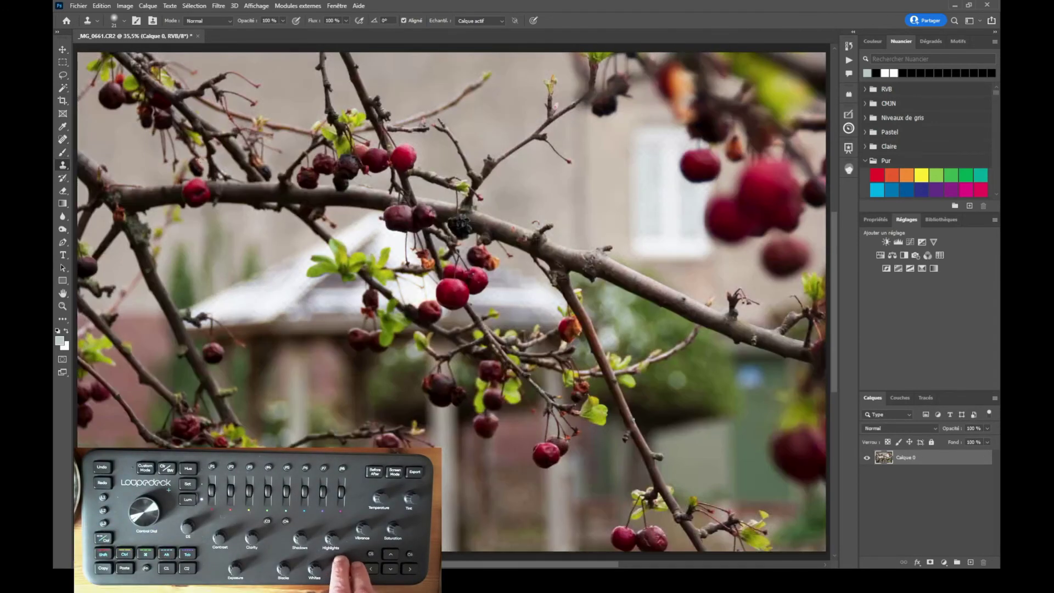
{"action": "key", "text": "9"}
{"action": "key", "text": "9"}
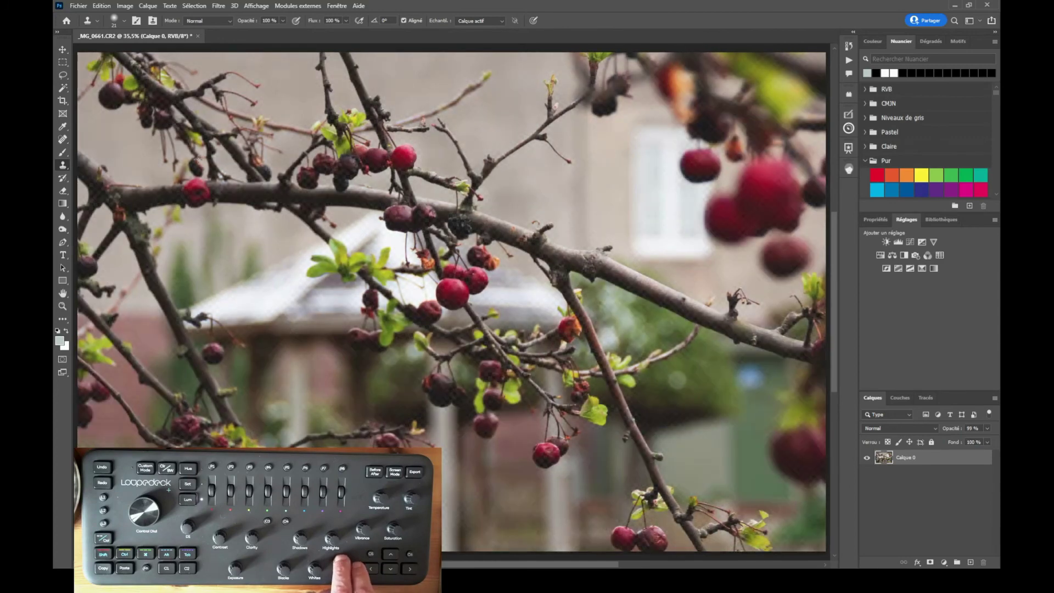
{"action": "key", "text": "0"}
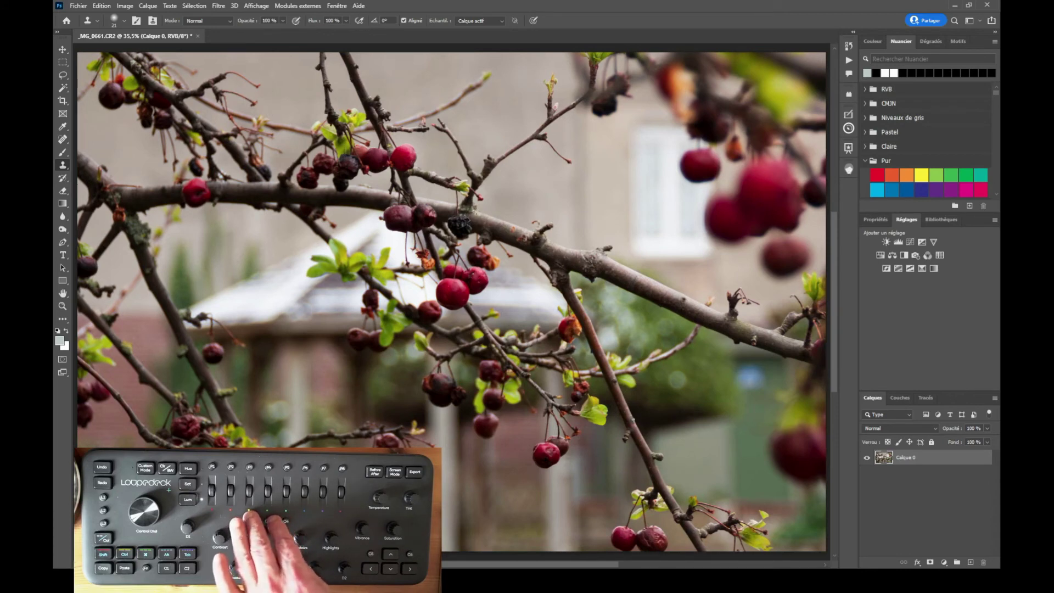
{"action": "key", "text": "ctrl+i"}
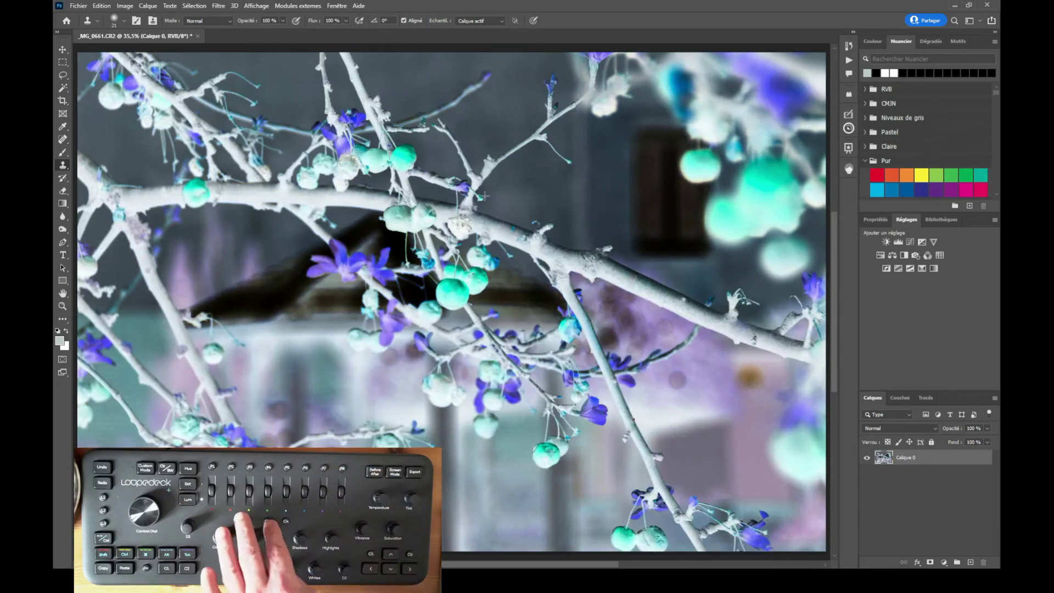
{"action": "key", "text": "ctrl+i"}
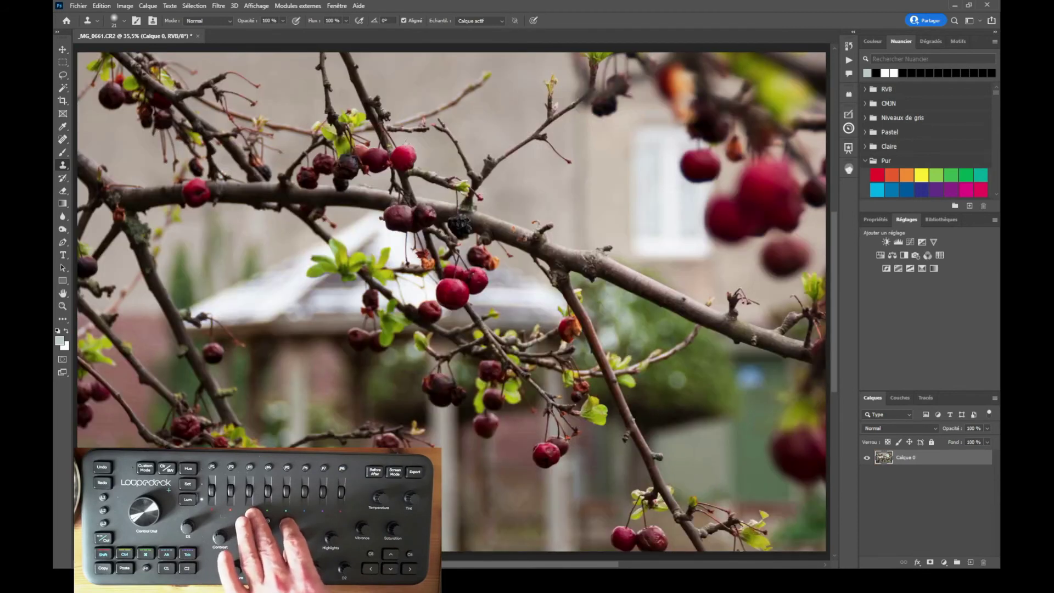
Step: Add an empty Calque 1 with a white layer mask and select the Dodge tool
{"action": "key", "text": "ctrl+shift+alt+n"}
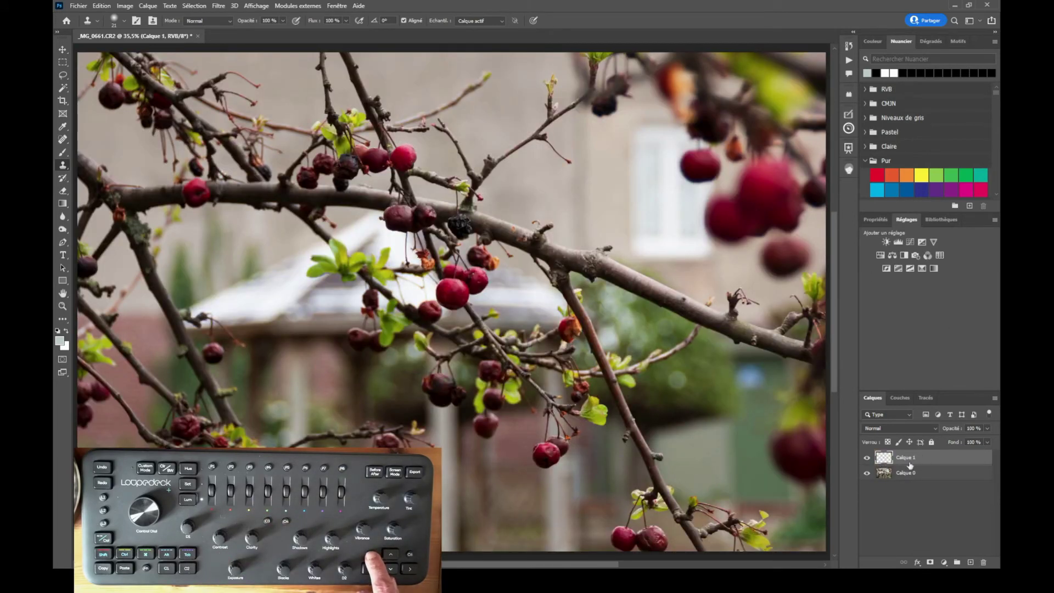
{"action": "key", "text": "ctrl+shift+m"}
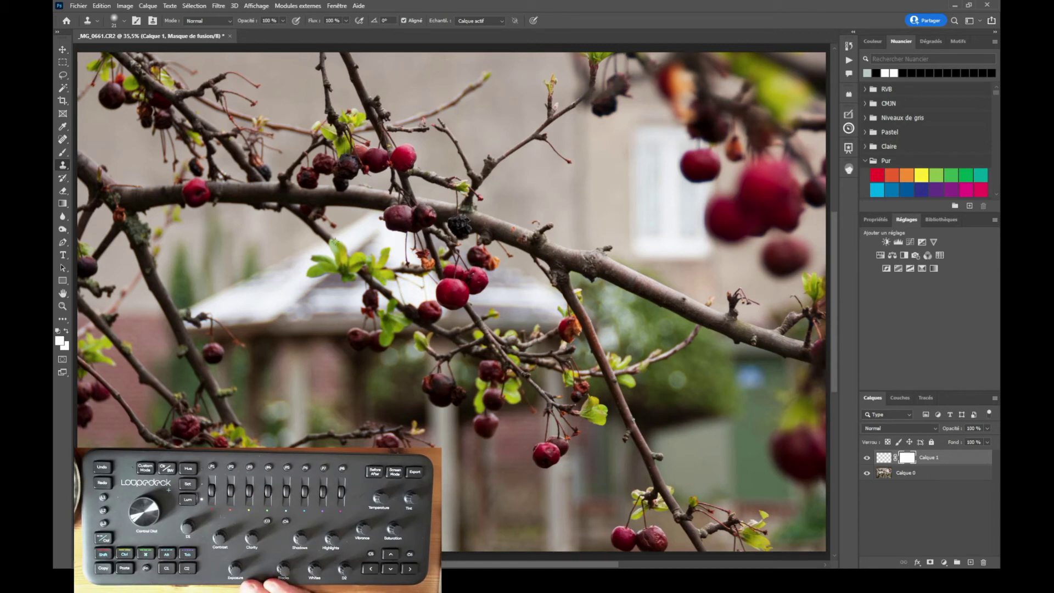
{"action": "key", "text": "o"}
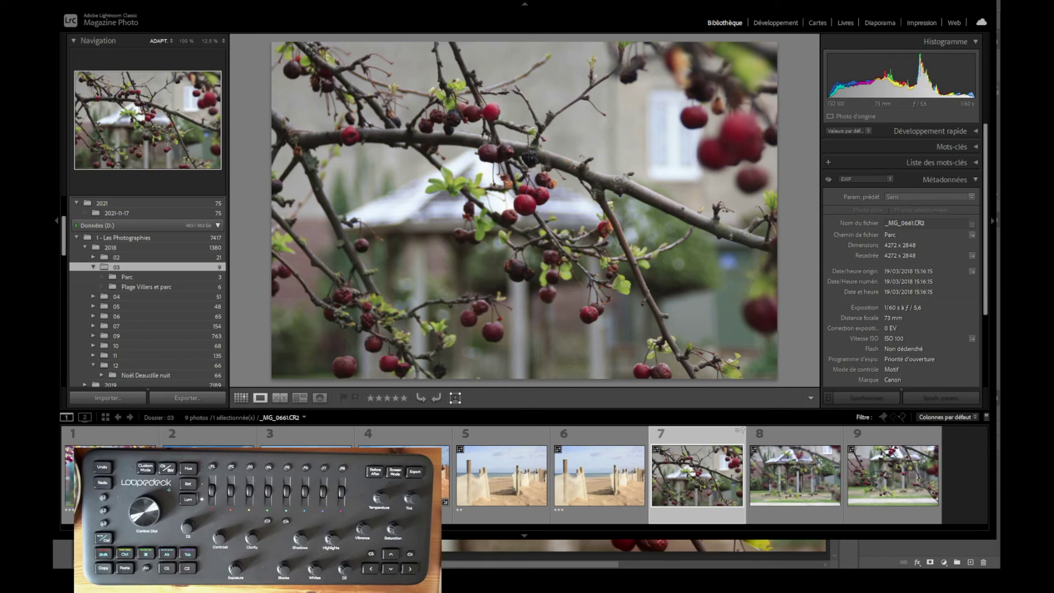
Step: Enter the Develop module on _MG_0661.CR2 and scroll the right panel to Color Grading
{"action": "key", "text": "d"}
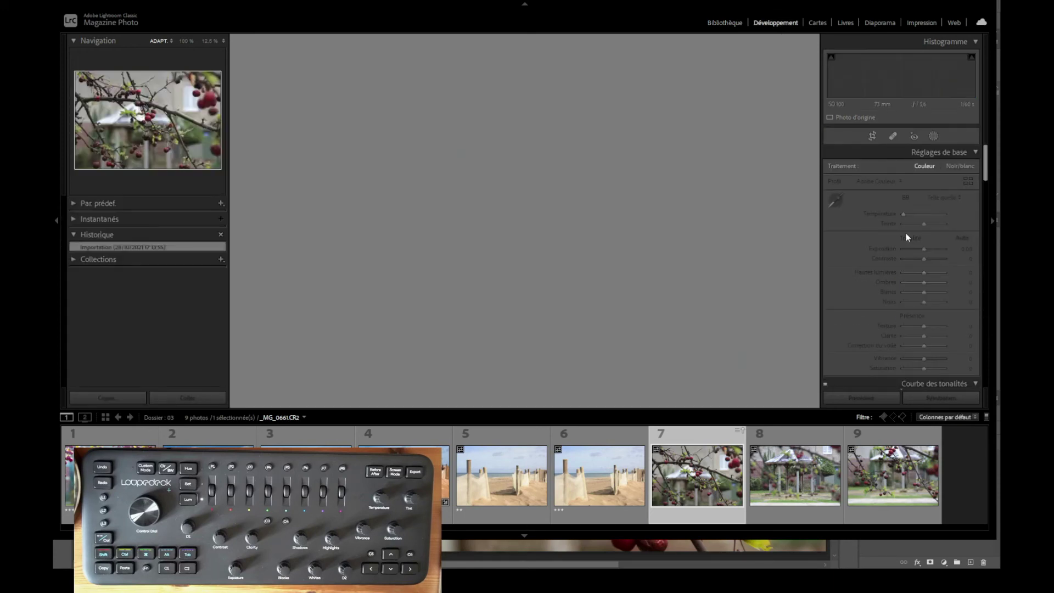
{"action": "scroll", "coordinate": [894, 231], "scroll_direction": "down", "scroll_amount": 5}
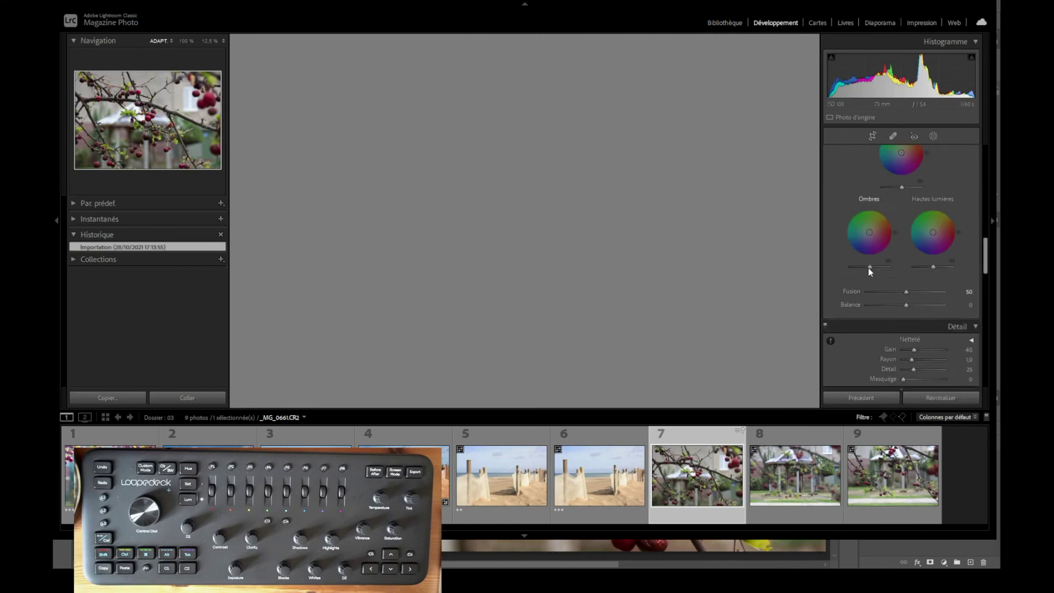
{"action": "scroll", "coordinate": [868, 269], "scroll_direction": "down", "scroll_amount": 2}
{"action": "scroll", "coordinate": [863, 274], "scroll_direction": "up", "scroll_amount": 5}
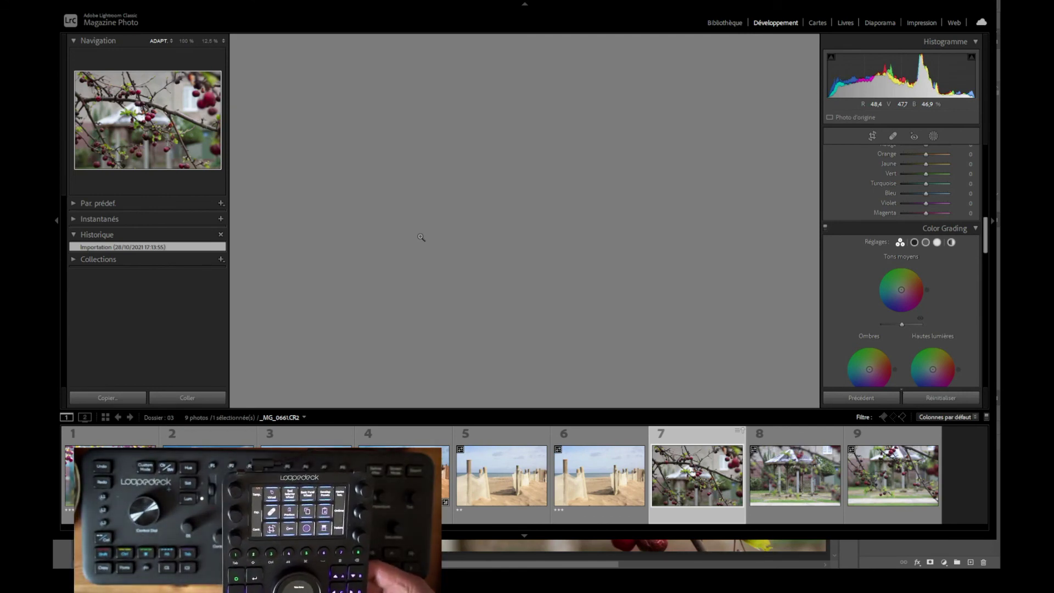
Step: Back in Library, apply Auto Tone to the next photo, _MG_0662
{"action": "key", "text": "e"}
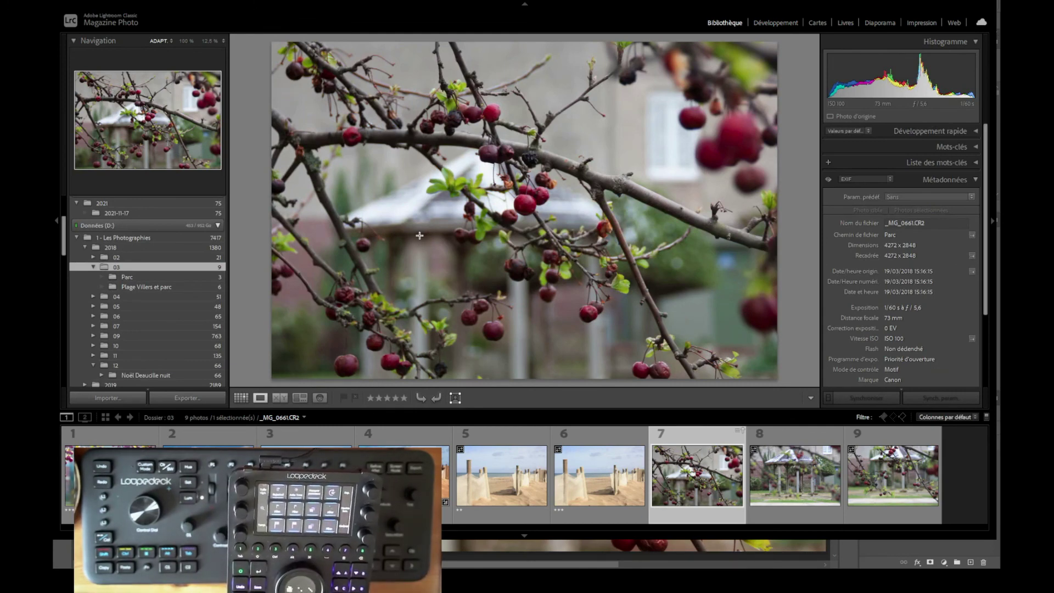
{"action": "key", "text": "Right"}
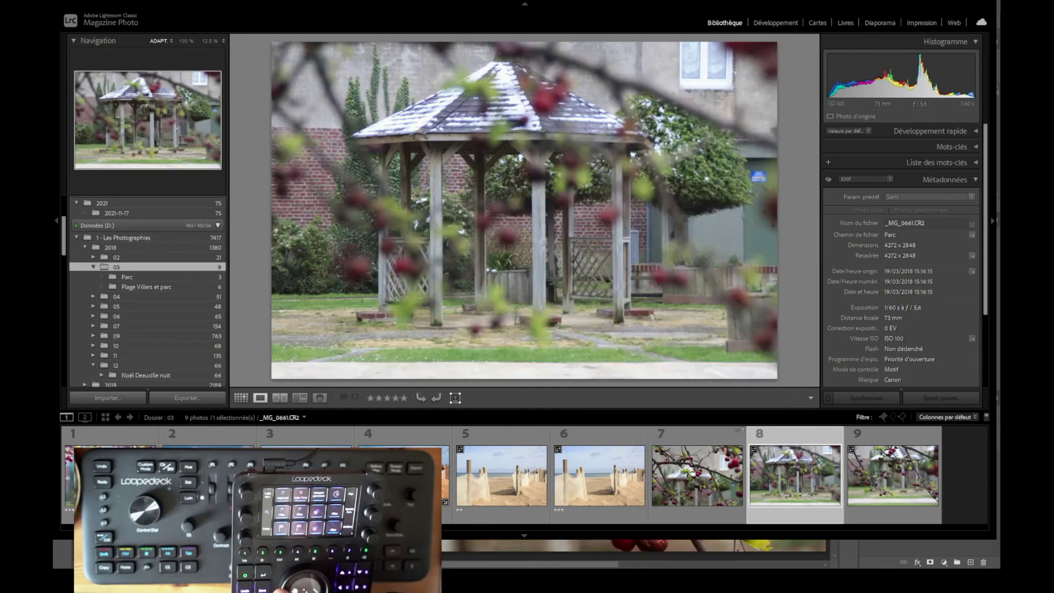
{"action": "key", "text": "ctrl+u"}
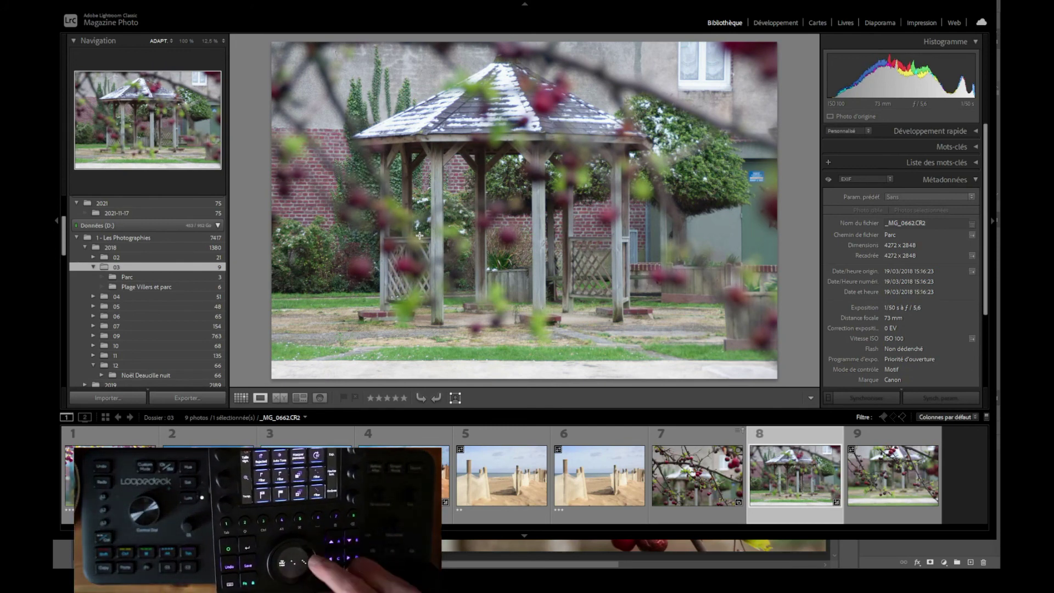
Step: Rate _MG_0663 five stars and open it in the Develop module
{"action": "key", "text": "Right"}
{"action": "key", "text": "2"}
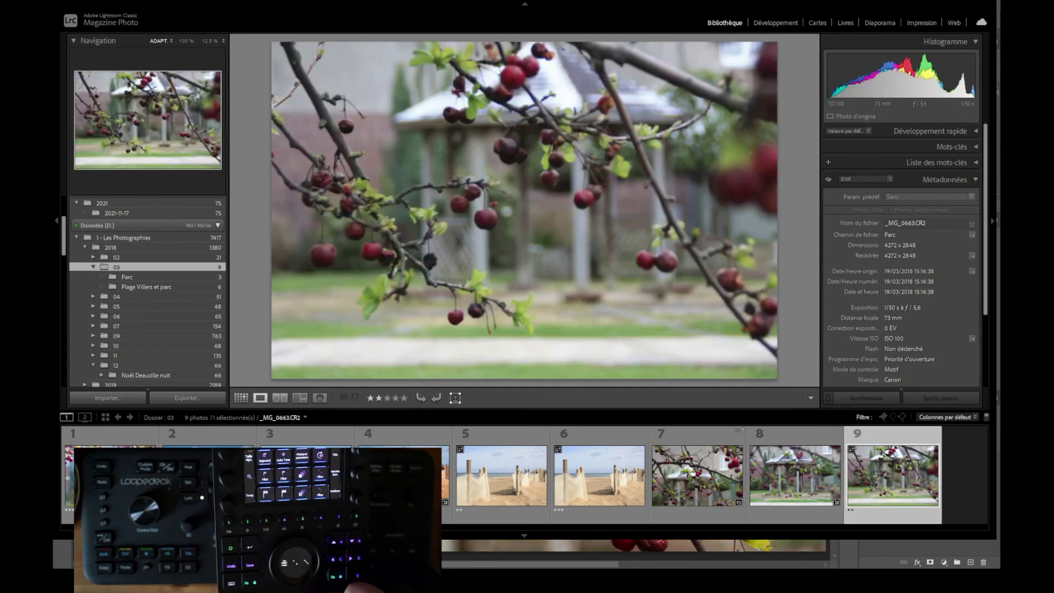
{"action": "key", "text": "5"}
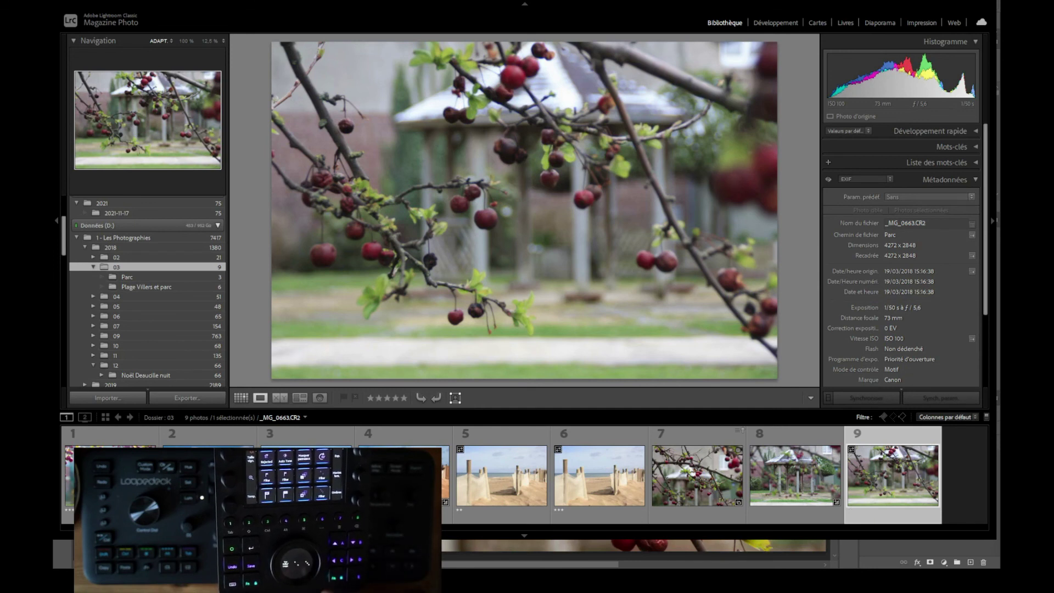
{"action": "key", "text": "d"}
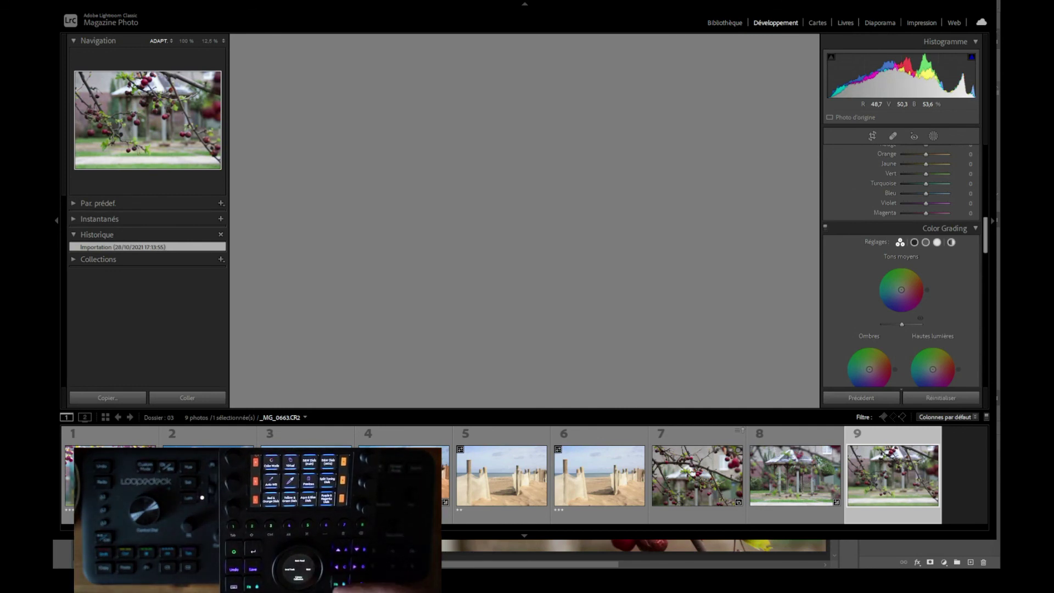
Step: Show the Basic panel, flip to beach photo _MG_0565 and back, then return to Library on _MG_0663
{"action": "key", "text": "ctrl+1"}
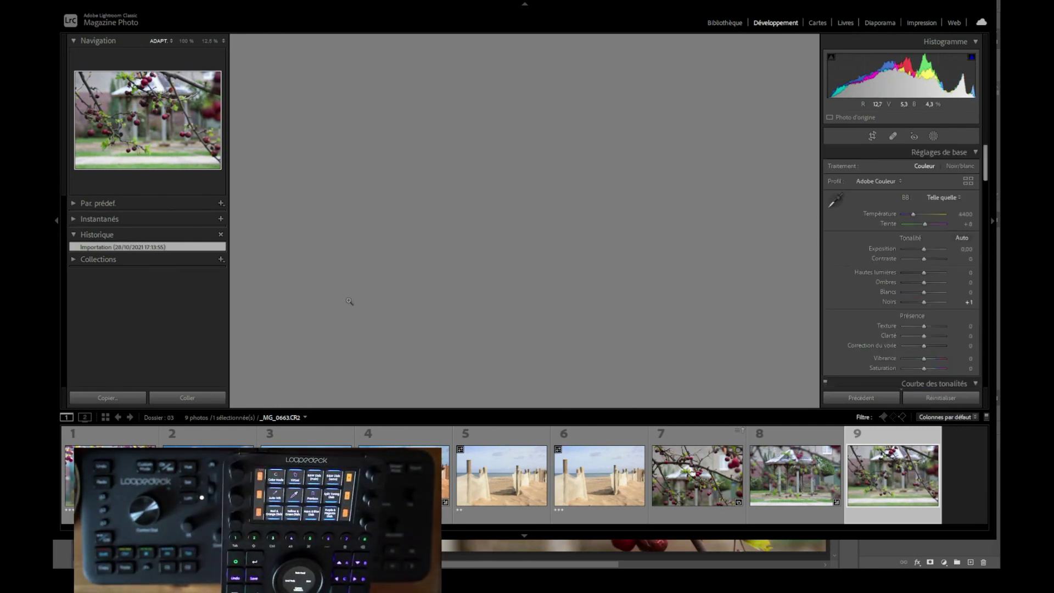
{"action": "key", "text": "Left"}
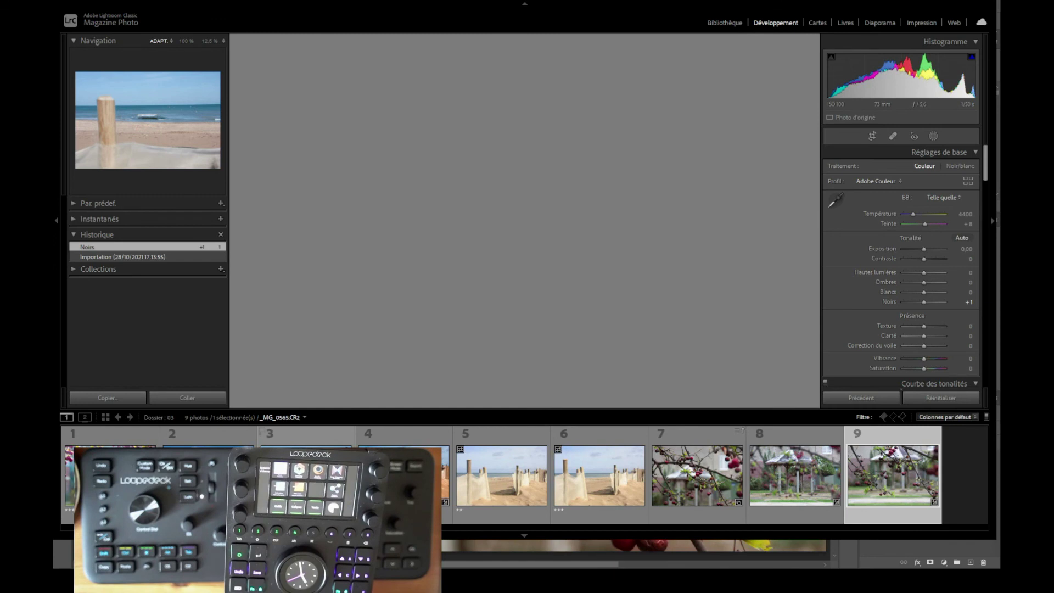
{"action": "key", "text": "Right"}
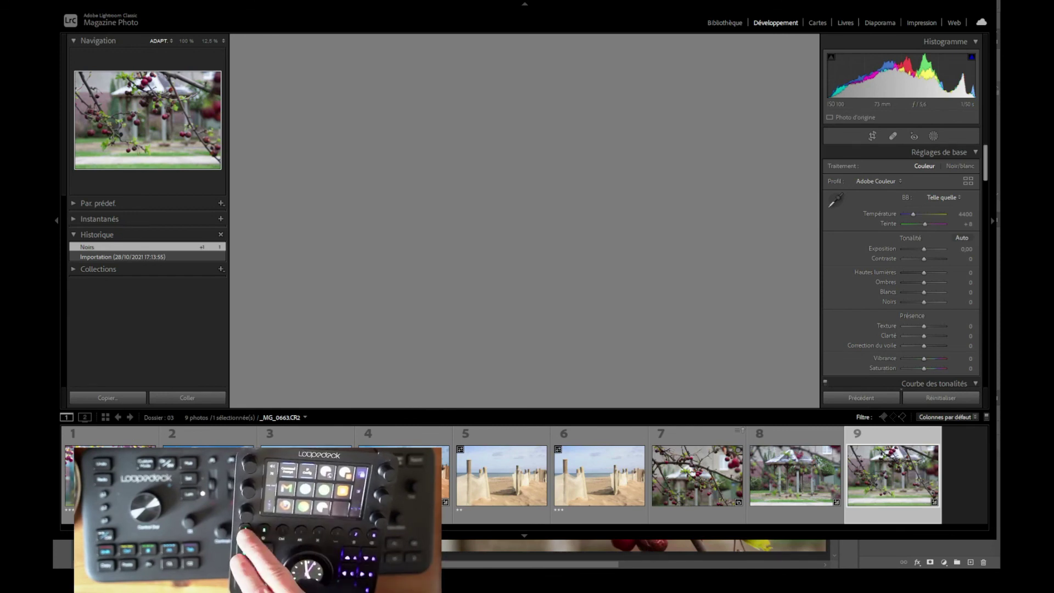
{"action": "key", "text": "e"}
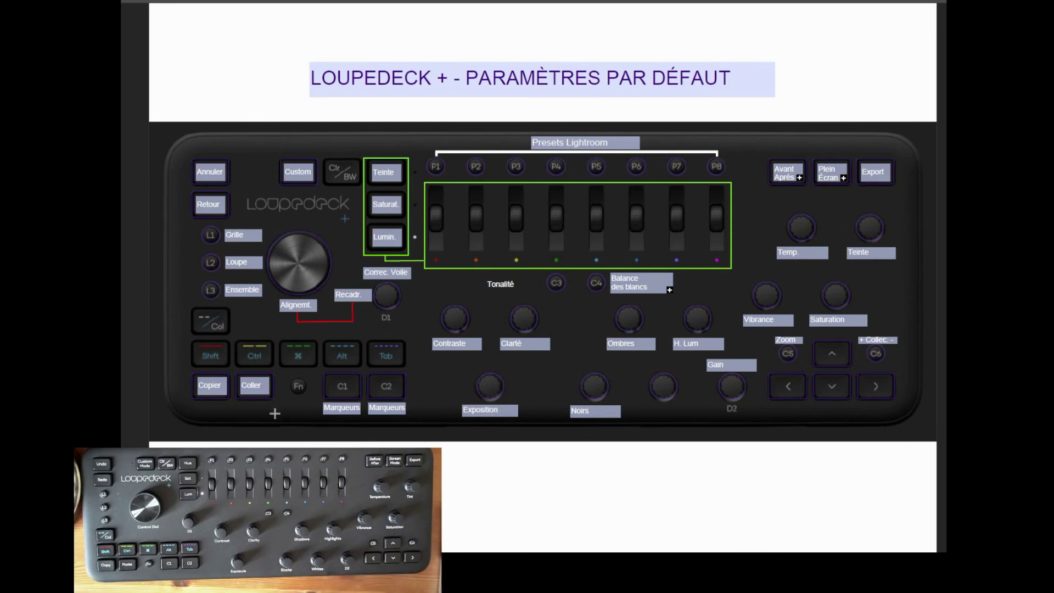
Step: Point out the Custom label on the Loupedeck+ 'Paramètres par défaut' layout diagram
{"action": "left_click", "coordinate": [291, 176]}
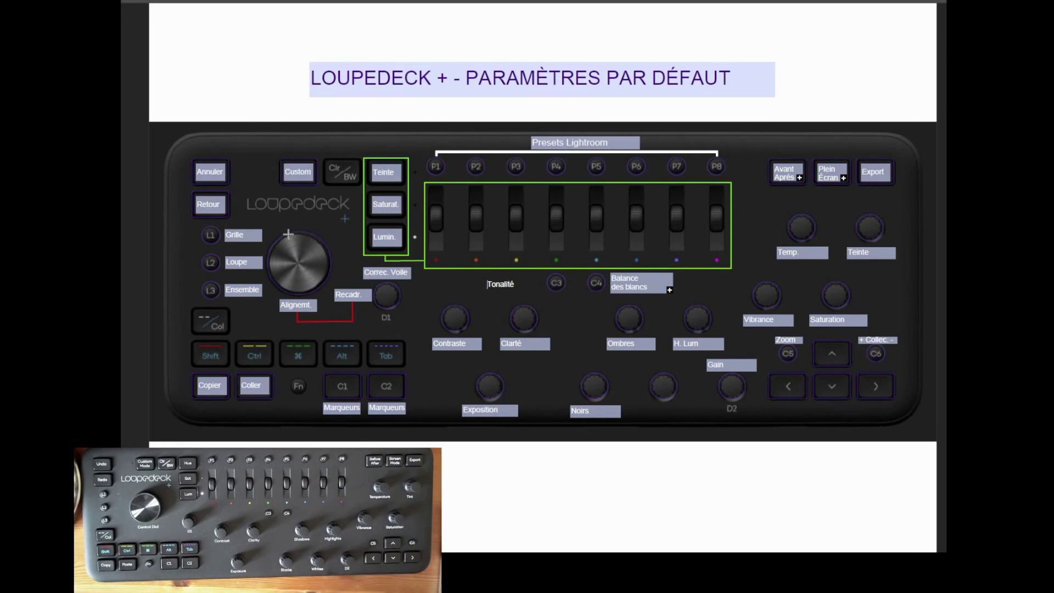